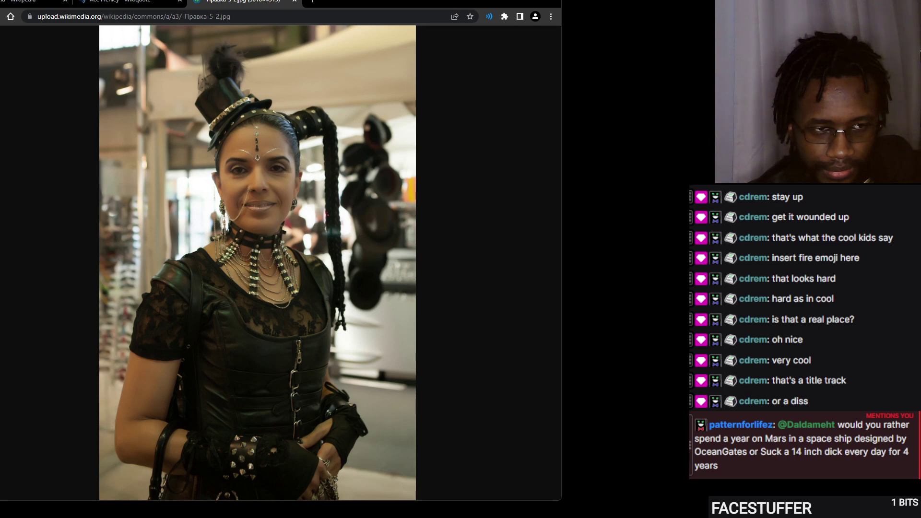
Switch to GIMP, reduce the image canvas to 3010 x 3010 px and shift the portrait upward to reframe it
key(alt+Tab)
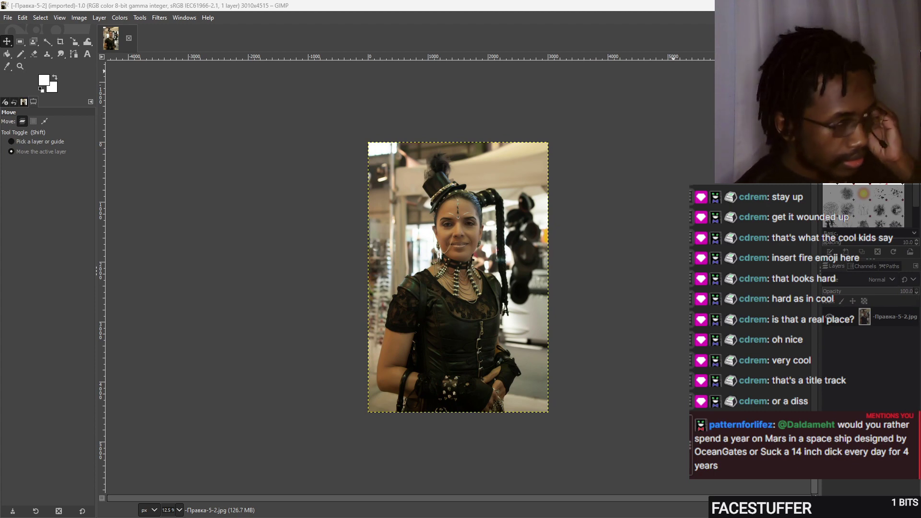
click(85, 19)
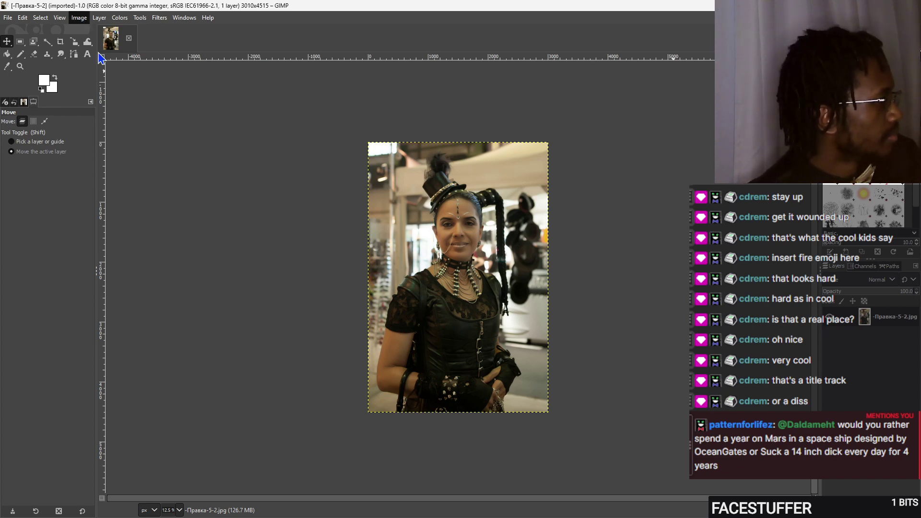
click(119, 108)
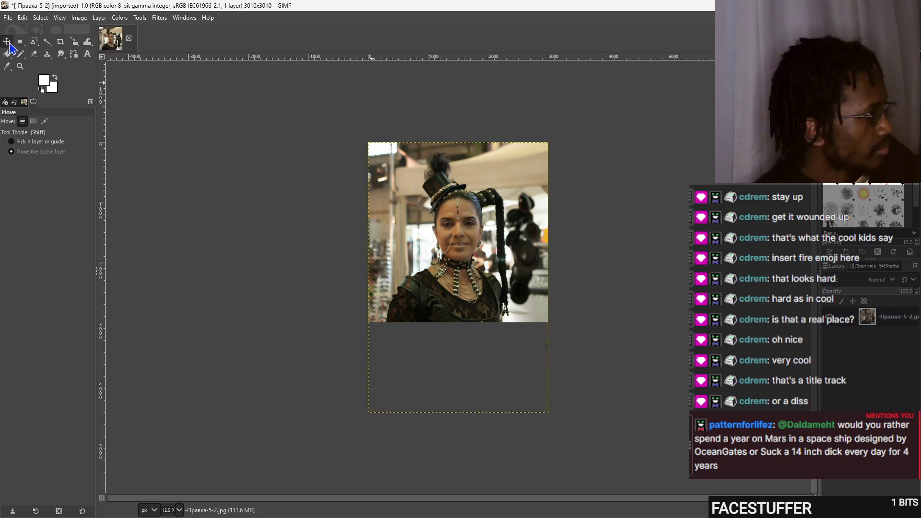
drag(449, 248, 449, 219)
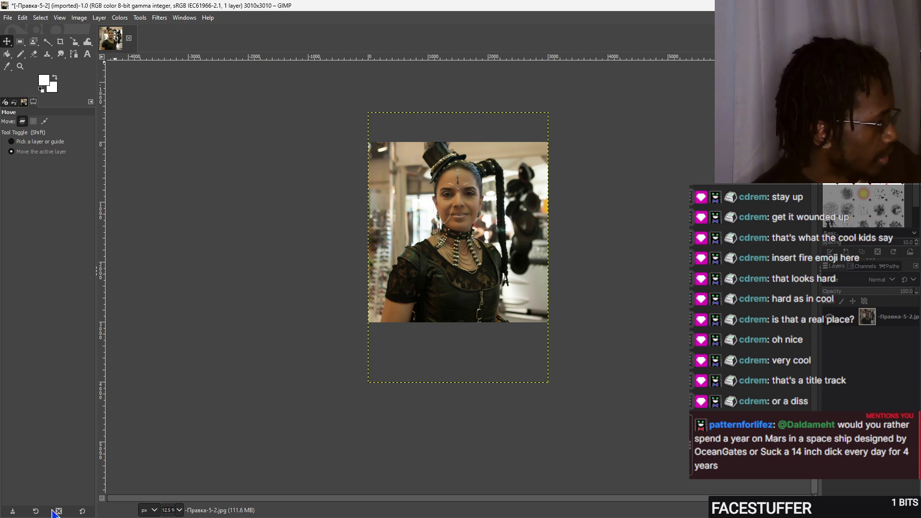
Add a text layer near the portrait's upper-left corner containing the copied person's name
key(alt+Tab)
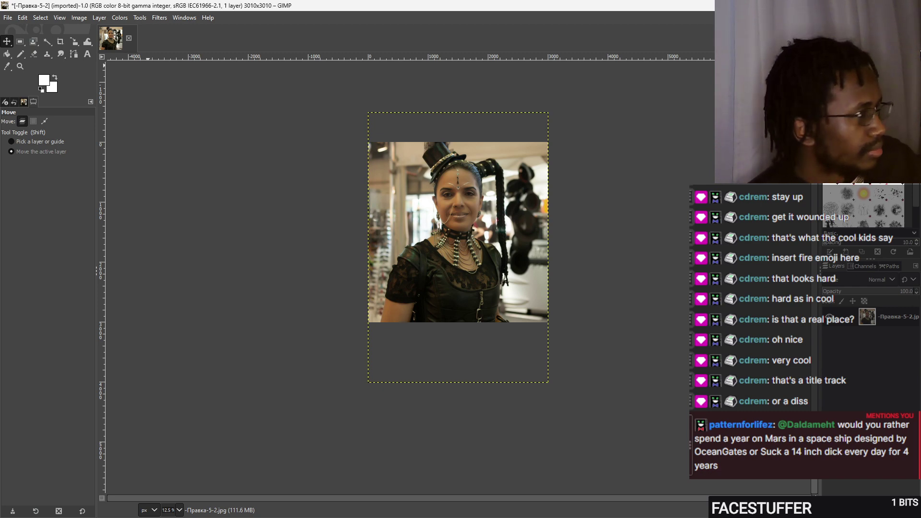
click(87, 54)
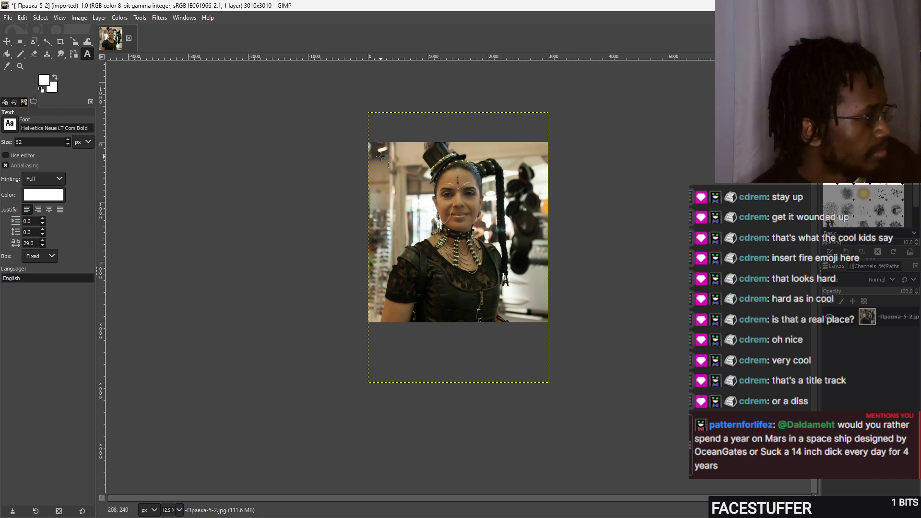
click(379, 154)
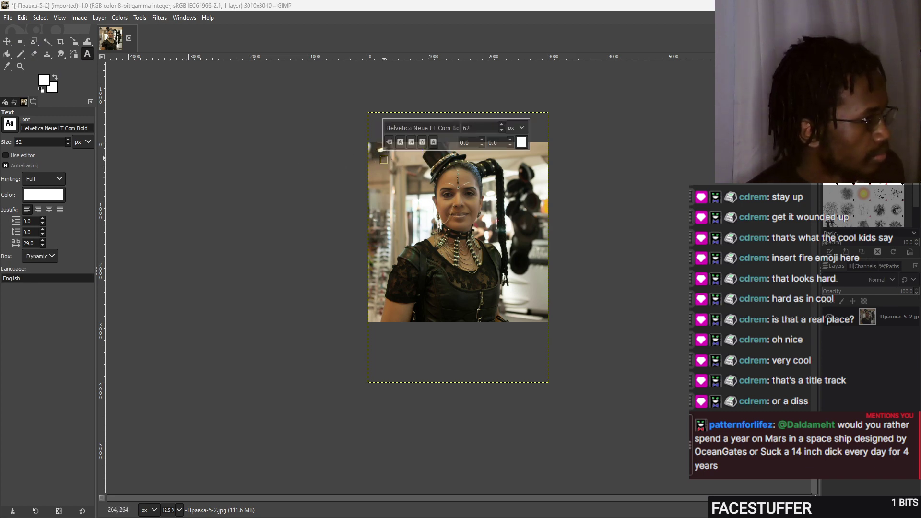
text(Niki Tzavela)
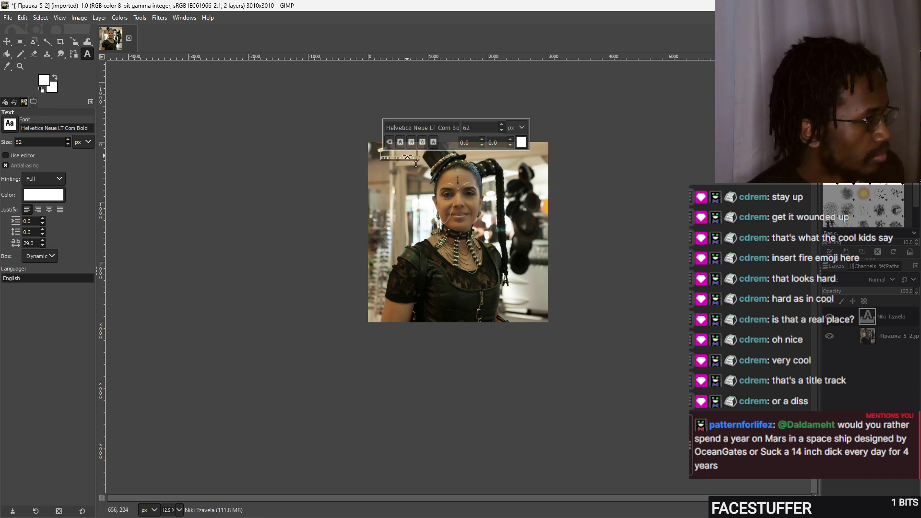
Set the font size of the whole name text to 300 px
double_click(490, 128)
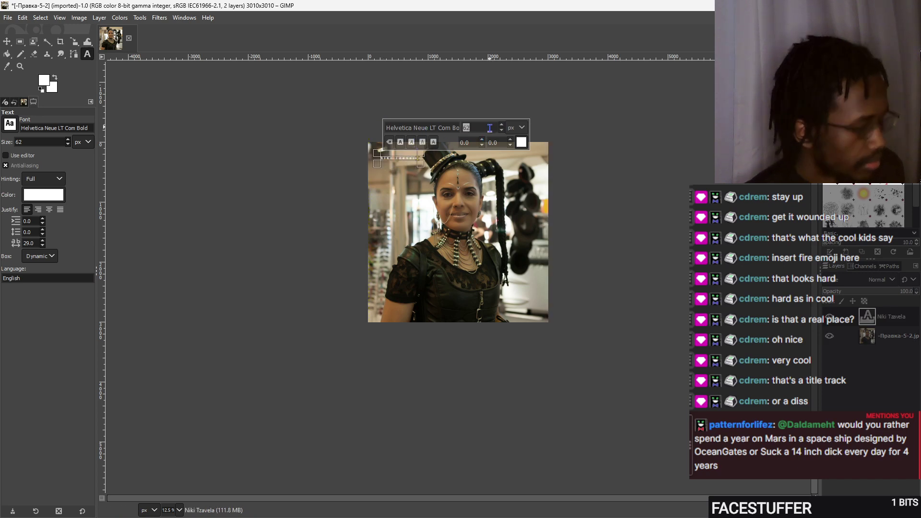
text(301)
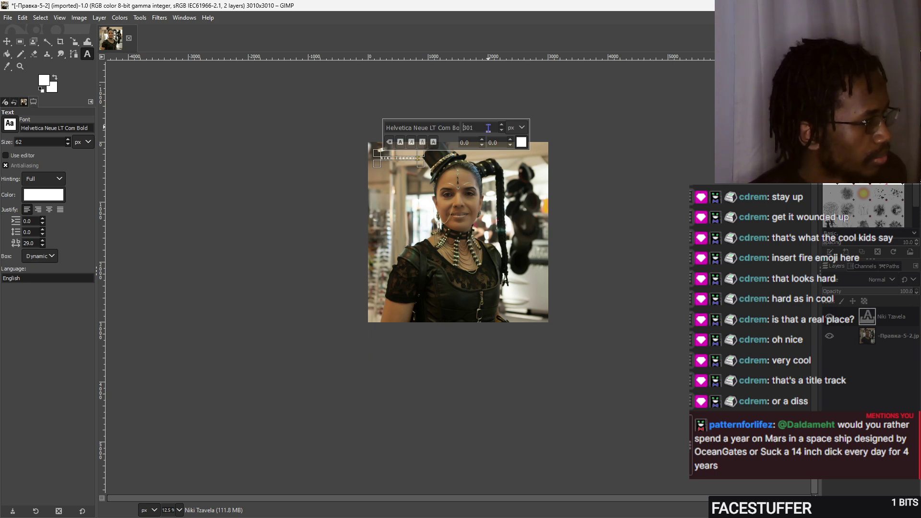
triple_click(388, 158)
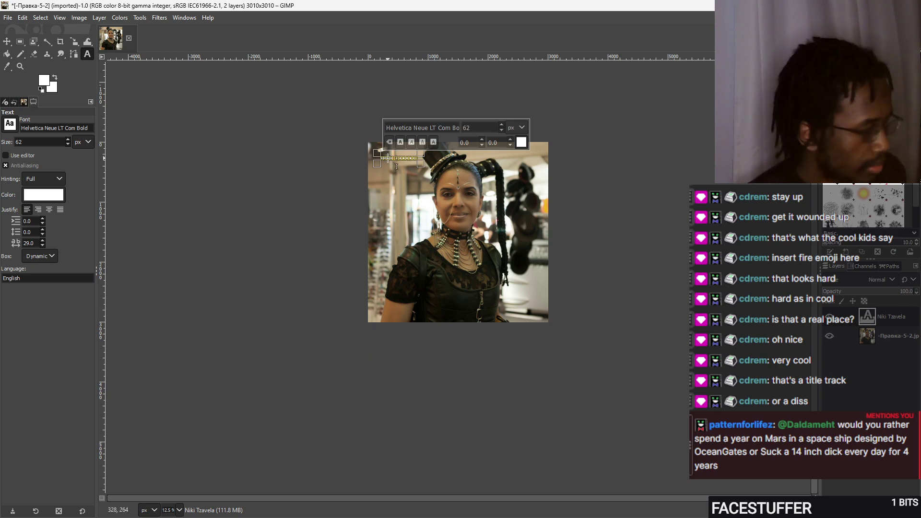
double_click(475, 128)
text(3)
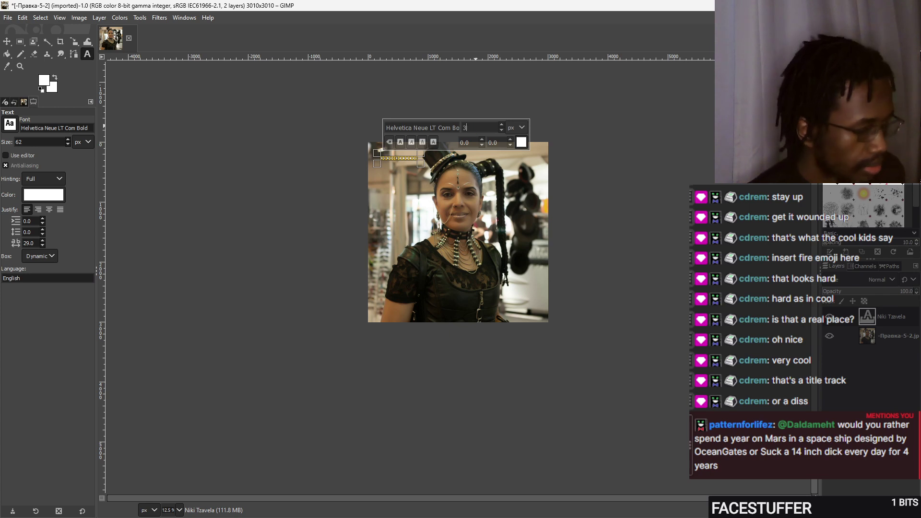
text(00)
key(Return)
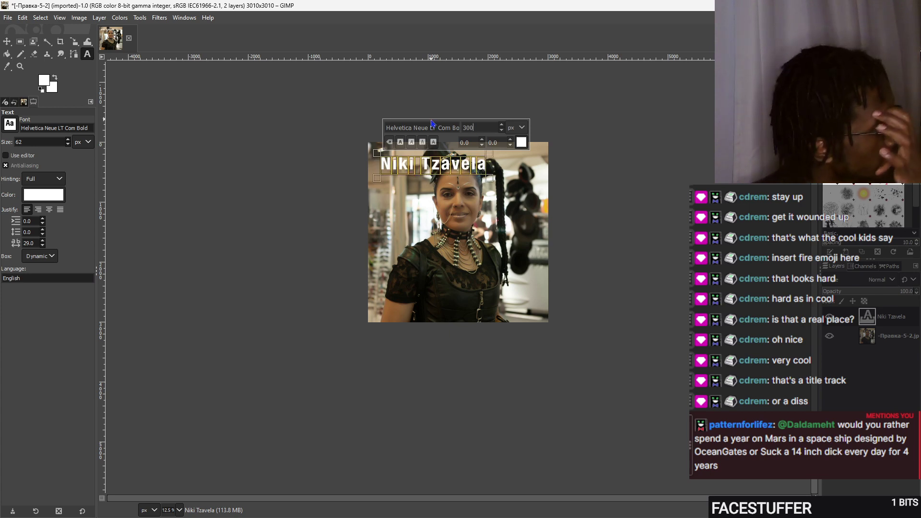
Change the name text's font to Vivian Thin
triple_click(436, 134)
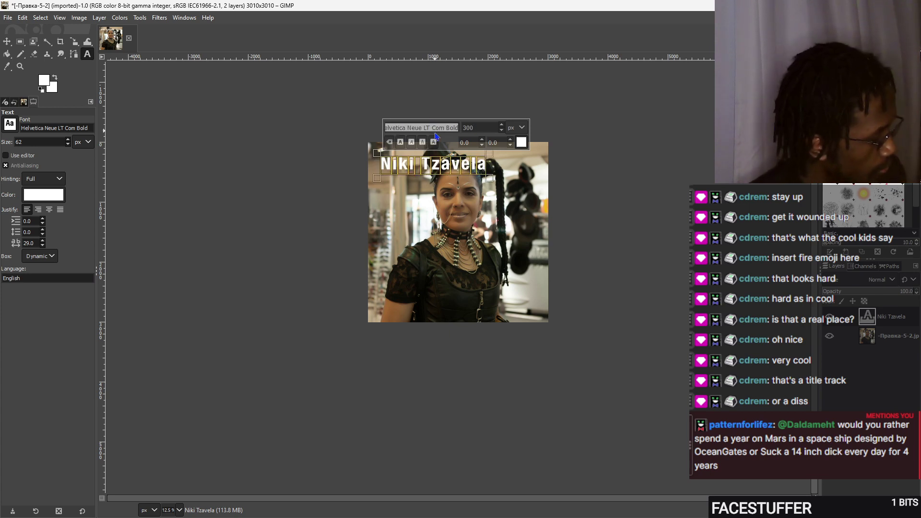
text(v)
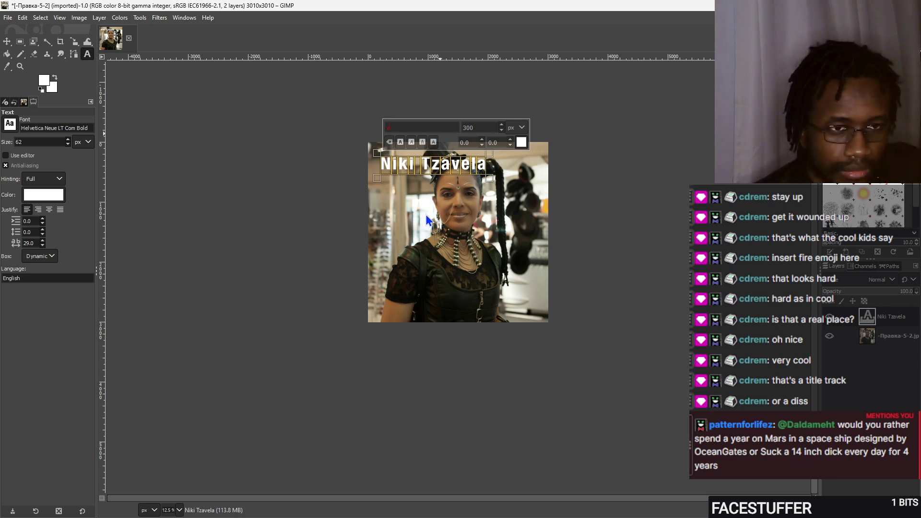
key(Return)
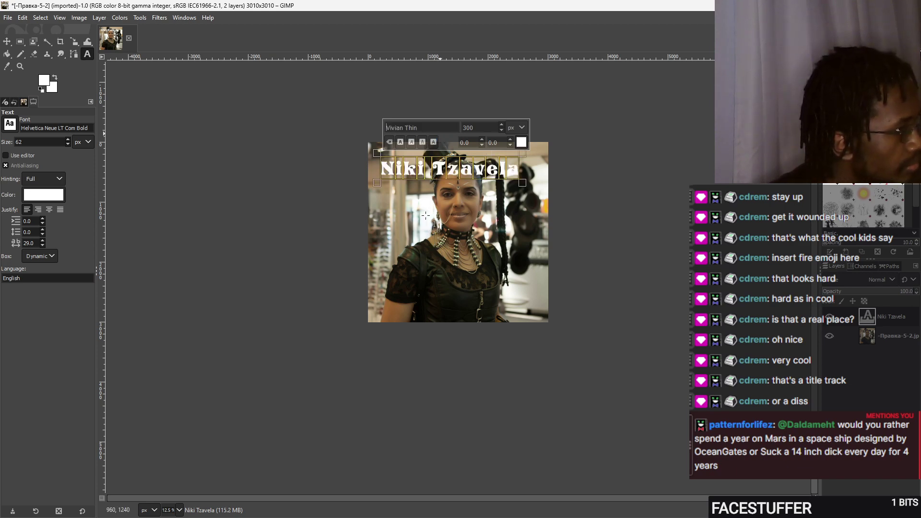
Change the name text's font to Juice ITC, and clear the font name to look for another one
click(441, 130)
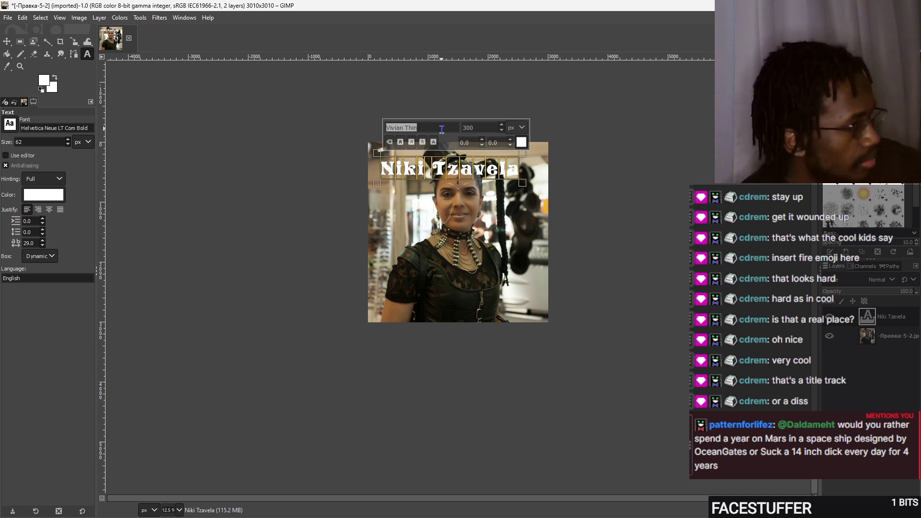
text(b)
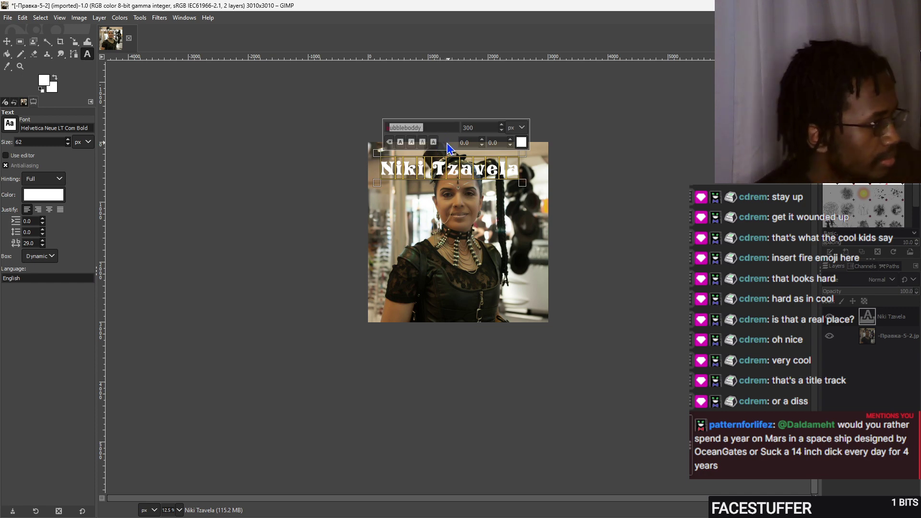
key(BackSpace)
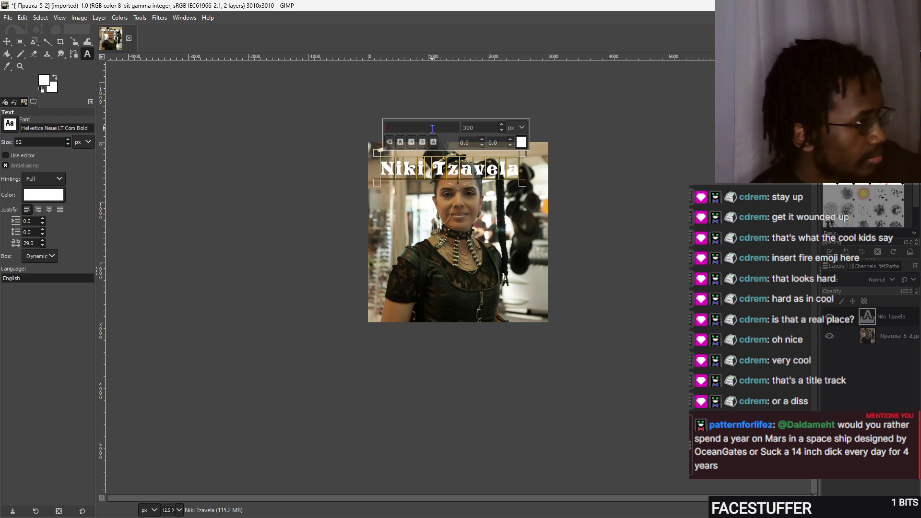
key(BackSpace)
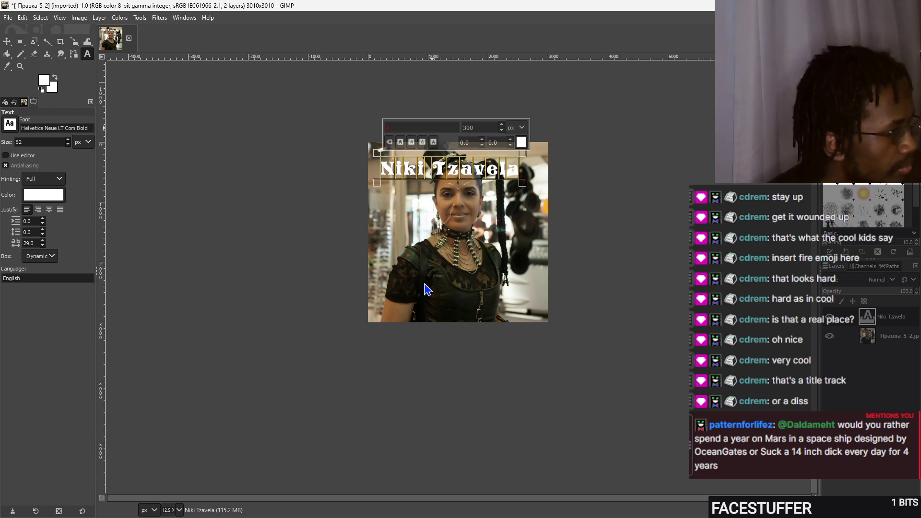
click(438, 315)
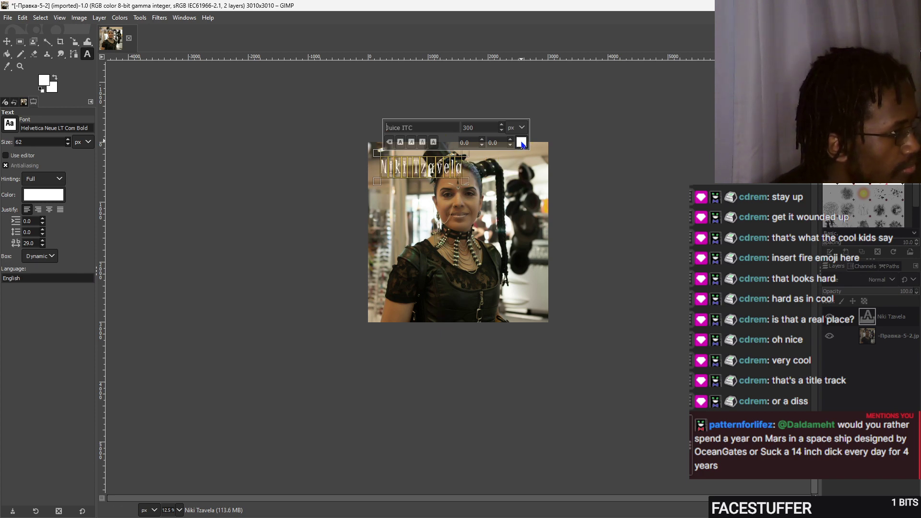
triple_click(439, 128)
key(BackSpace)
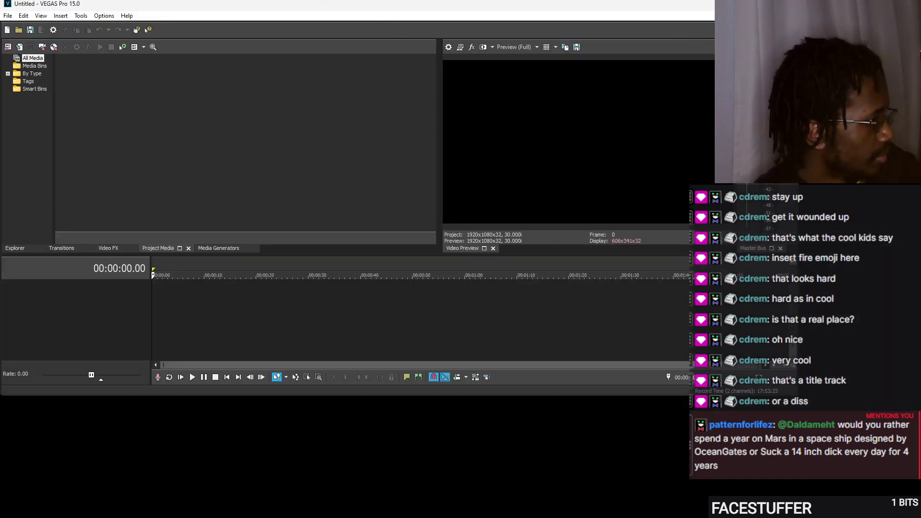
Switch to VEGAS Pro, place the portrait photo on the timeline and set the project frame size to 1080x1080
drag(142, 291, 169, 292)
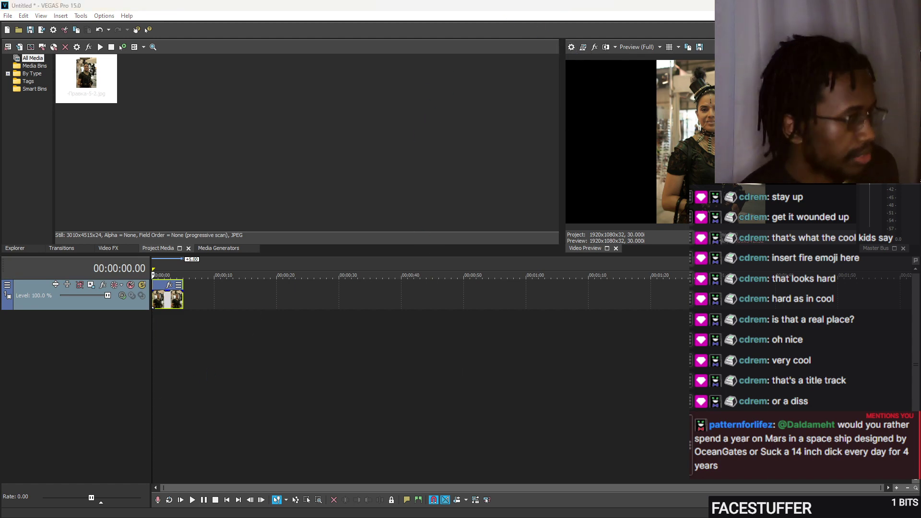
click(546, 383)
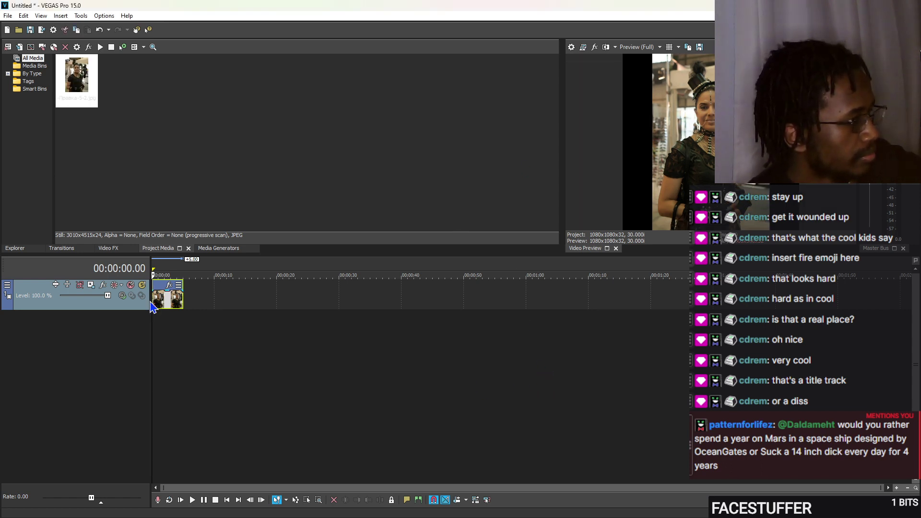
click(89, 284)
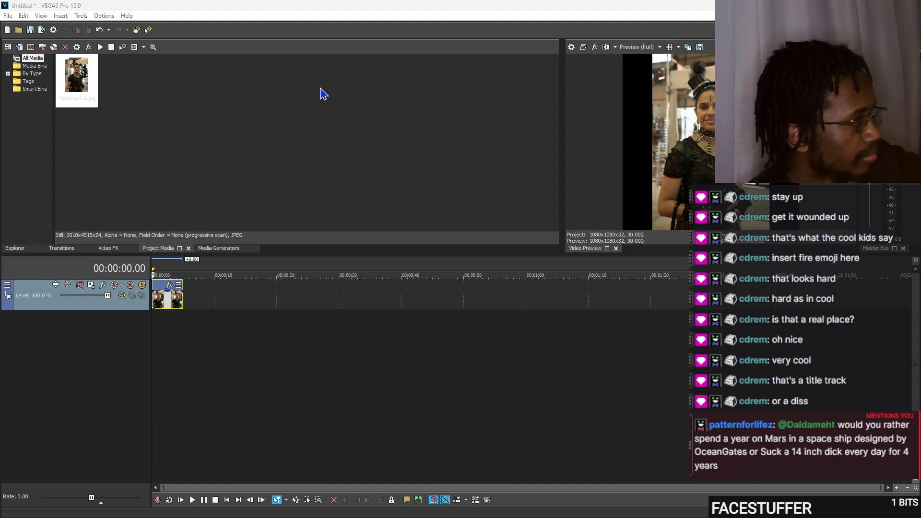
Enlarge the video preview by making the upper panes taller and the preview wider, and save the project as Untitled.veg
drag(586, 254, 578, 358)
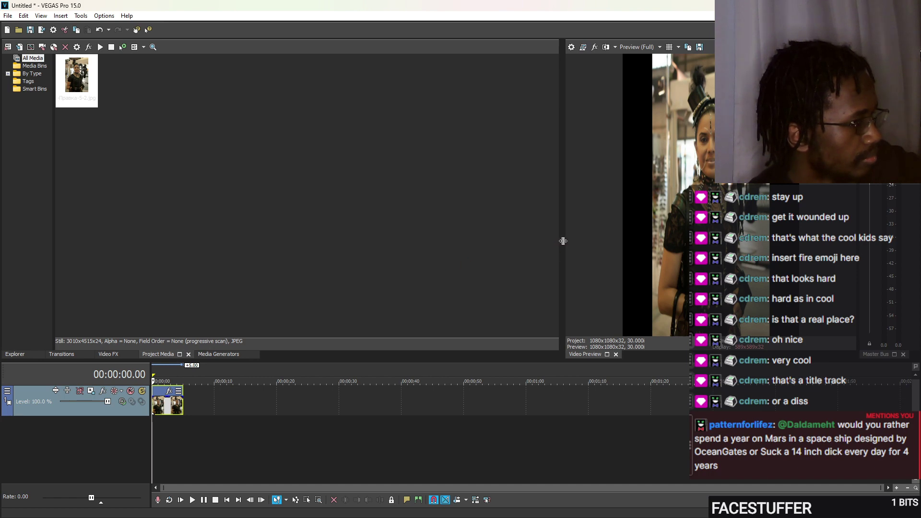
drag(561, 241, 344, 239)
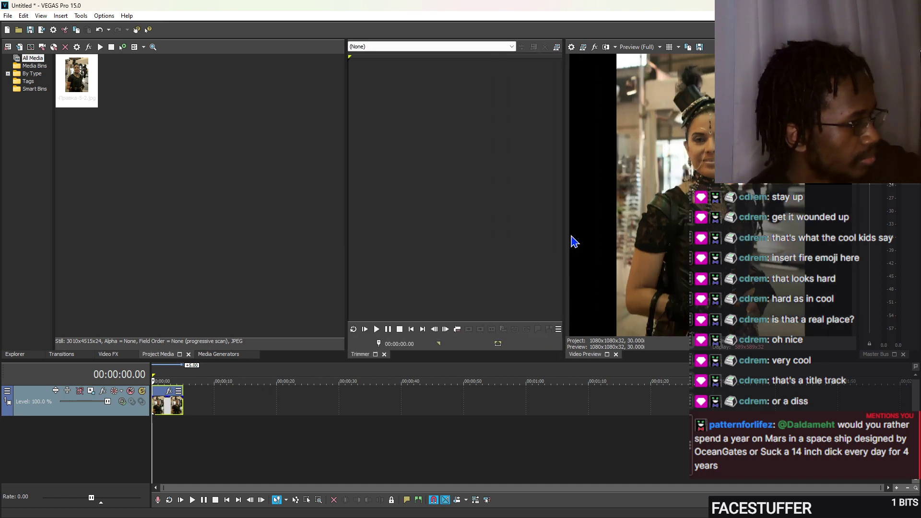
drag(566, 238, 494, 235)
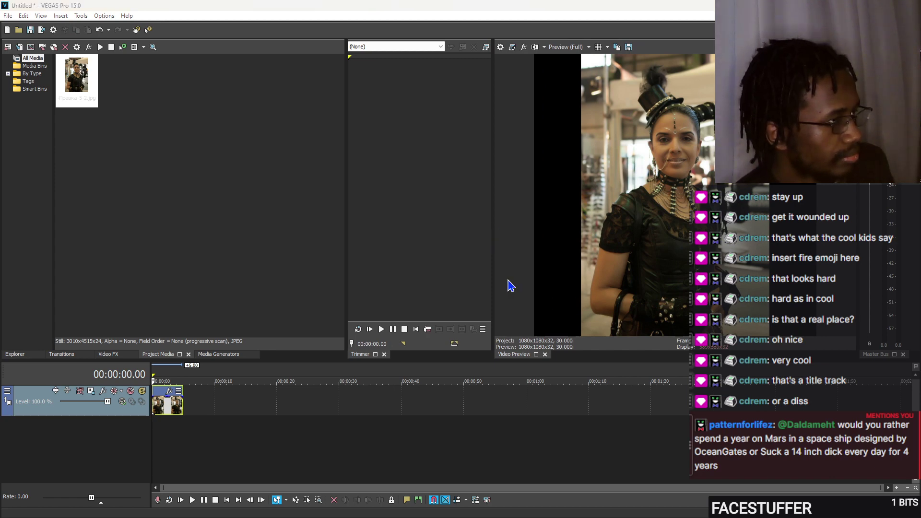
key(ctrl+s)
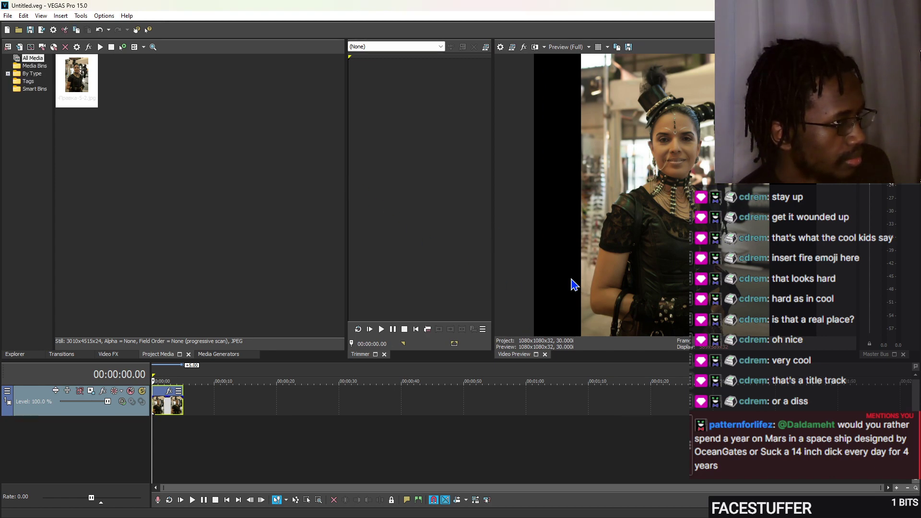
Open the portrait event's Pan/Crop settings and set the crop height to 3,010 to make the frame square
scroll(175, 405, up, 5)
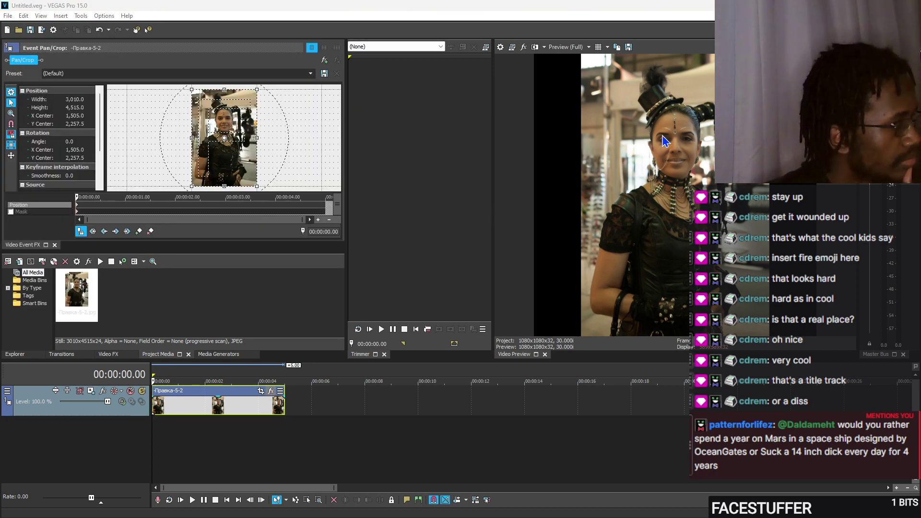
click(262, 391)
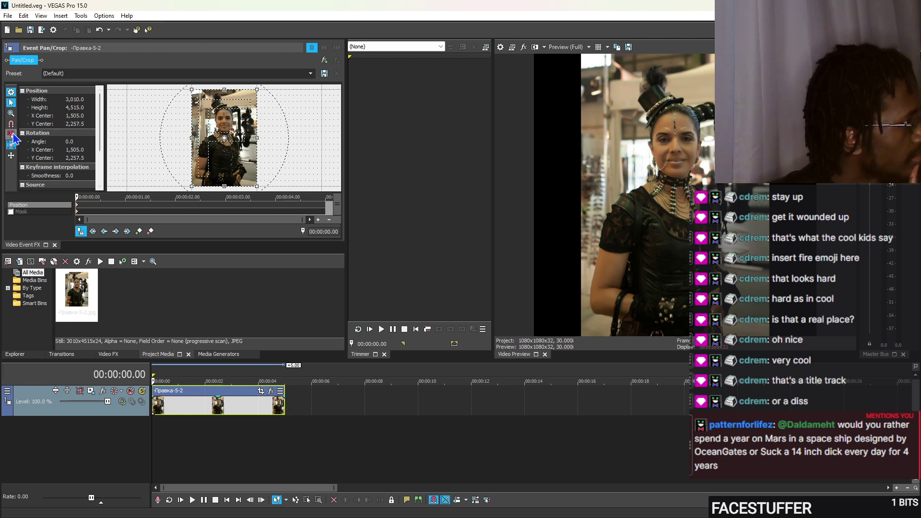
double_click(78, 107)
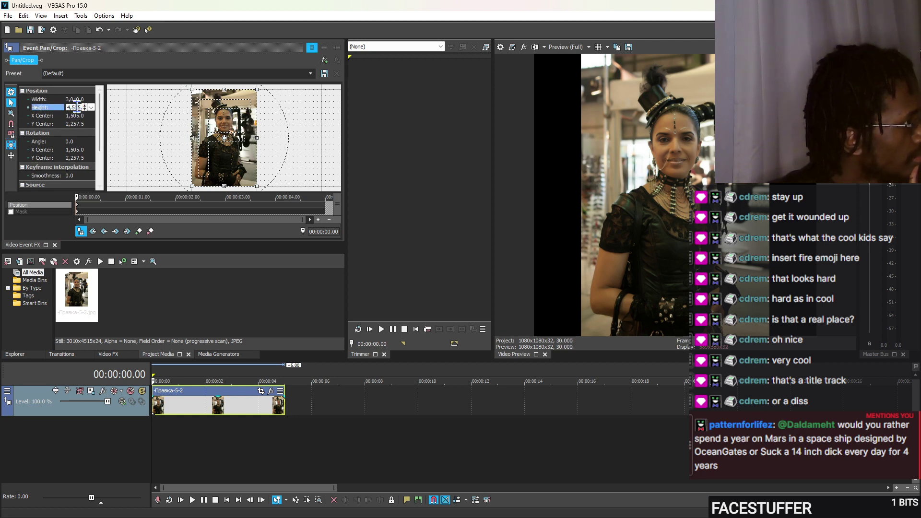
text(60)
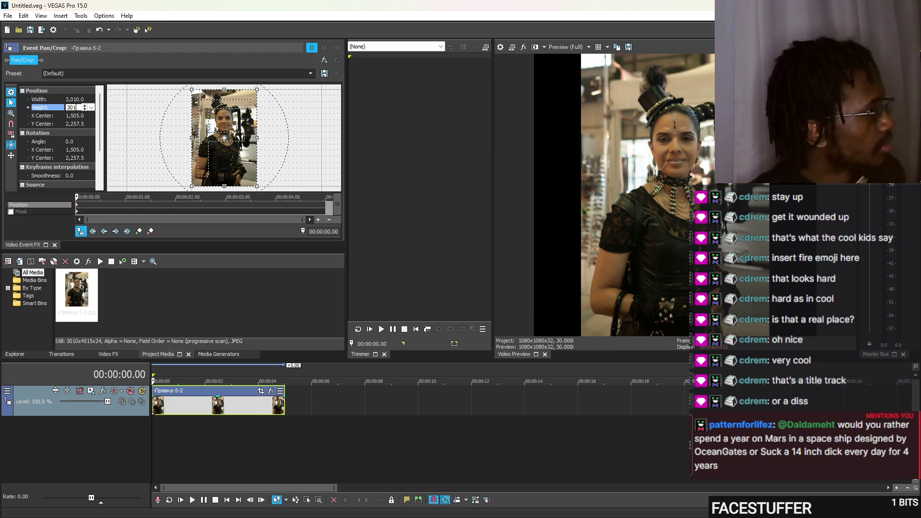
text(0)
key(Return)
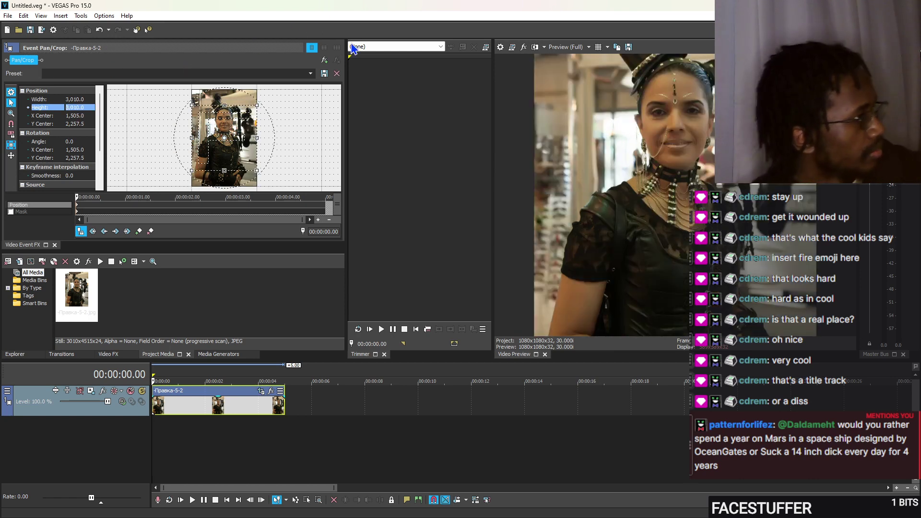
Move the portrait's crop area up to a Y center of about 1,878.9 to include the hat, and save the project
click(236, 150)
key(Up)
key(Up)
key(Up)
key(Up)
key(Up)
key(Up)
key(Up)
key(Up)
key(Up)
key(Up)
key(Up)
key(Up)
key(Up)
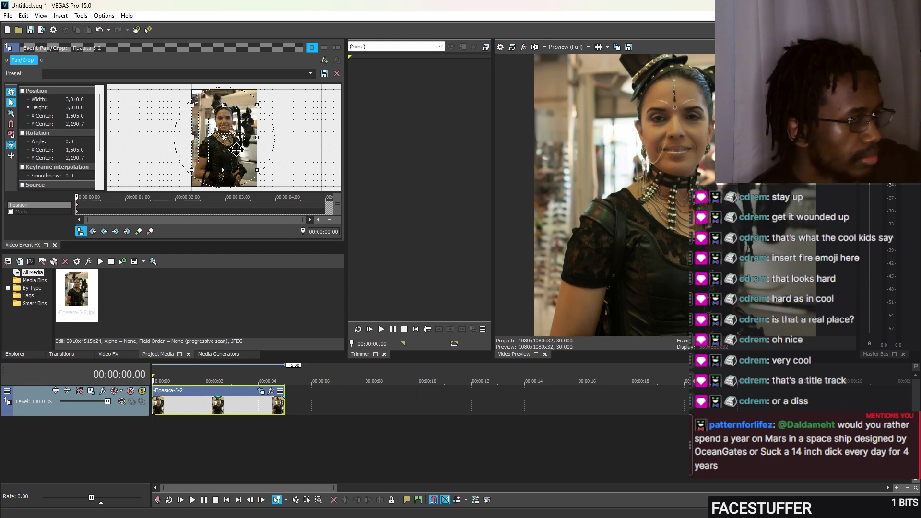
drag(236, 150, 236, 150)
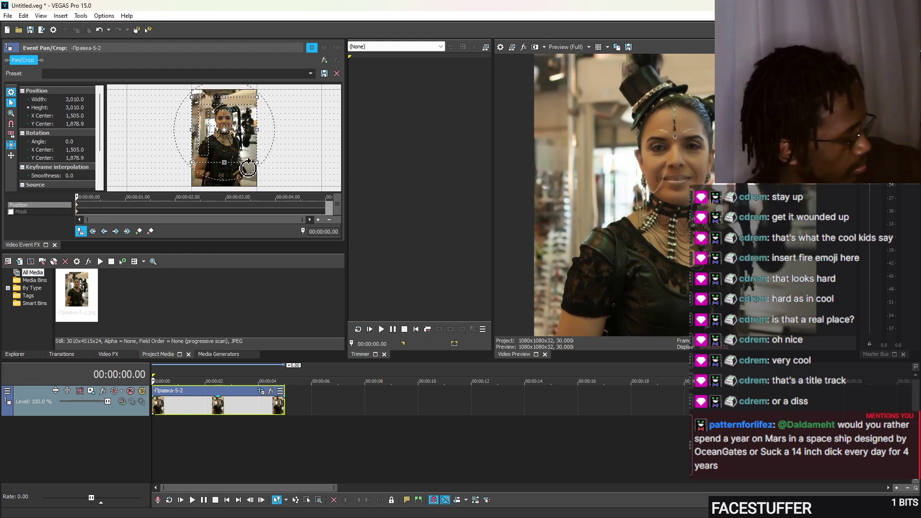
key(ctrl+s)
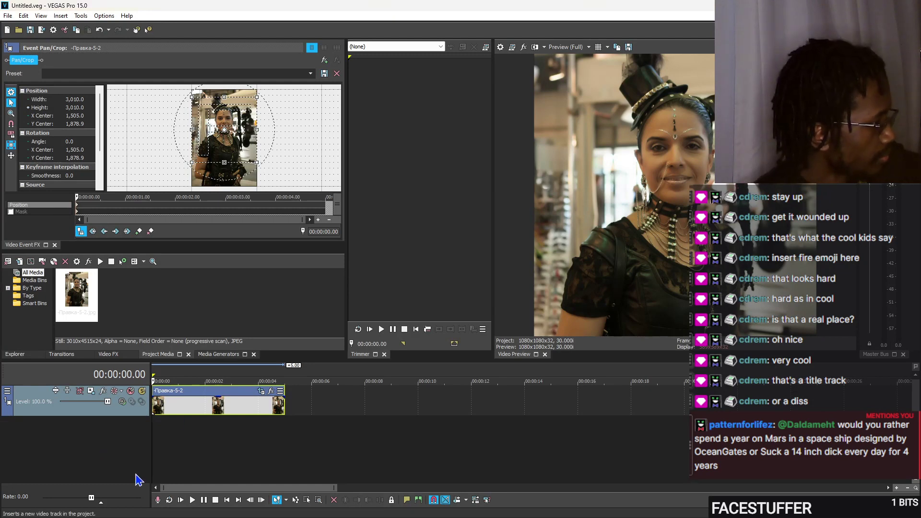
Add a video track above the portrait, place a (Legacy) Text event with the Mine preset at its start, and enter the person's name
key(ctrl+shift+q)
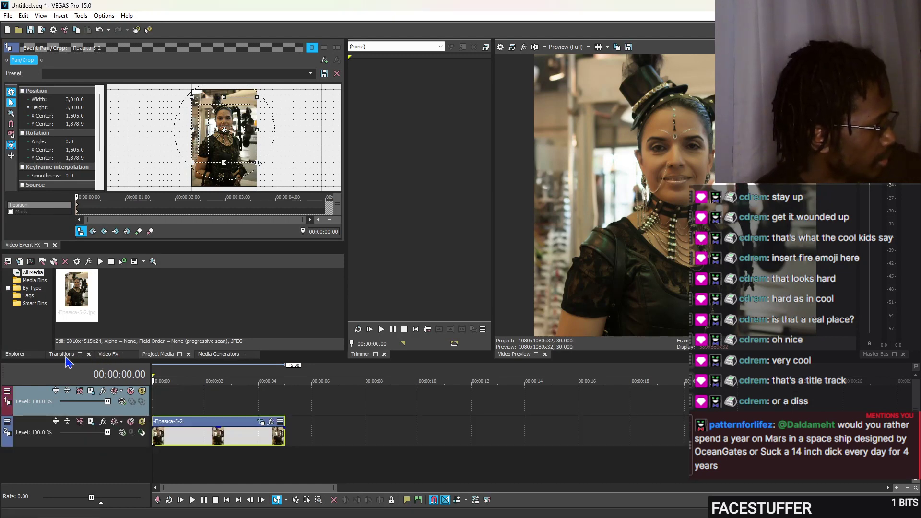
click(222, 356)
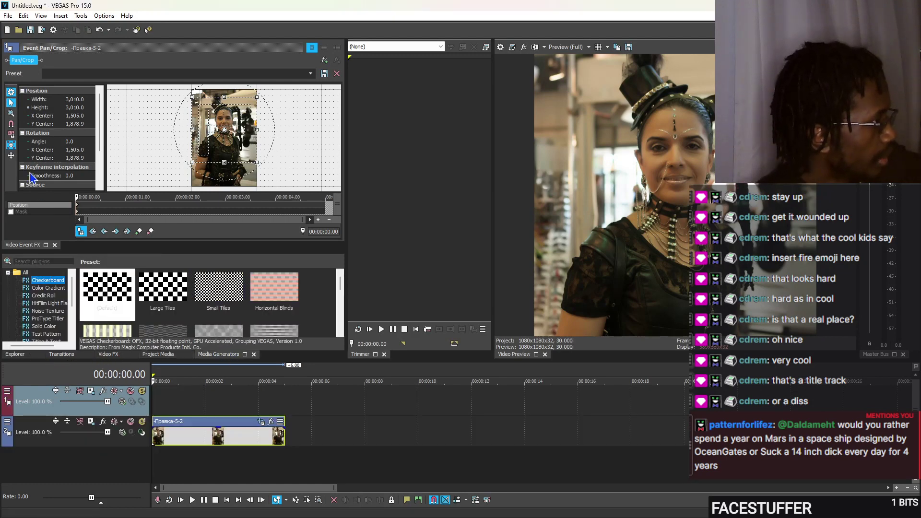
click(55, 245)
click(48, 135)
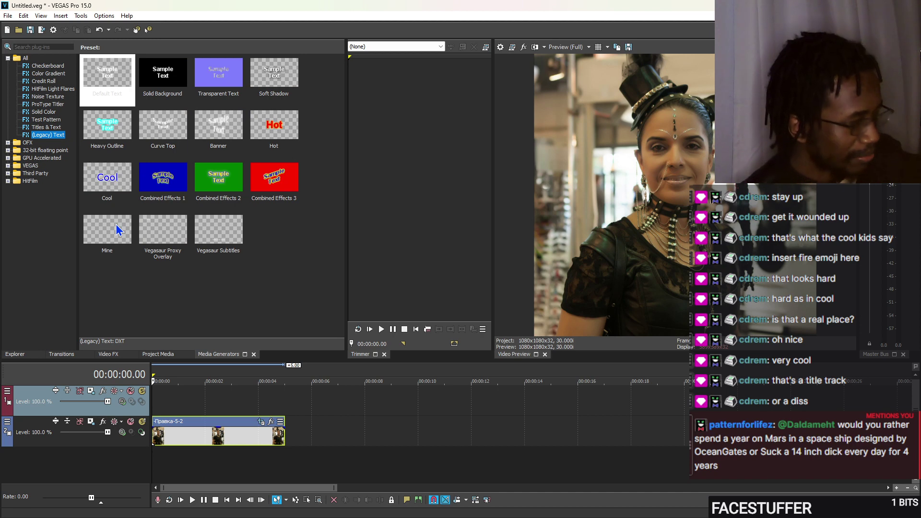
click(114, 223)
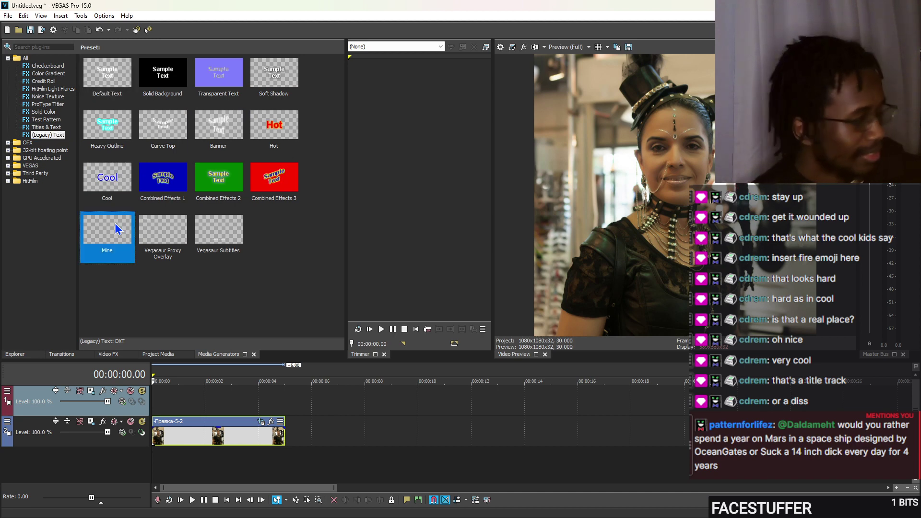
drag(114, 223, 154, 389)
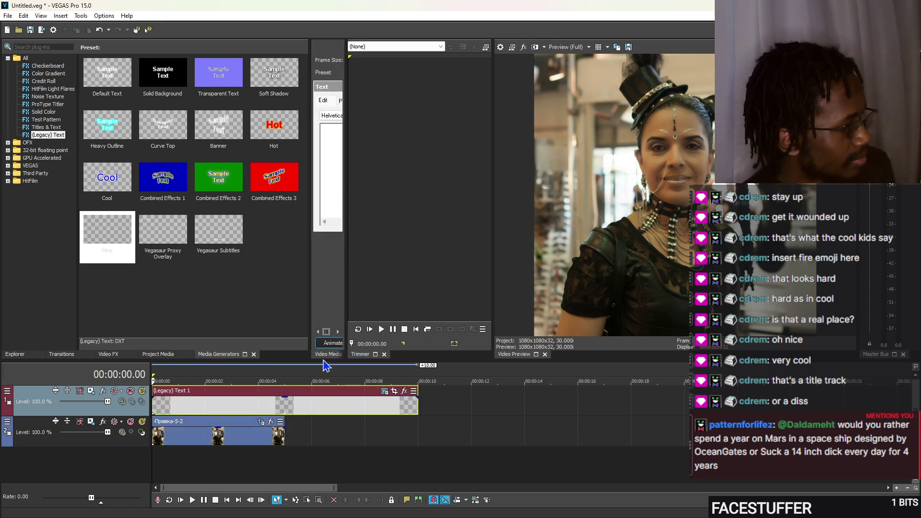
drag(324, 356, 317, 392)
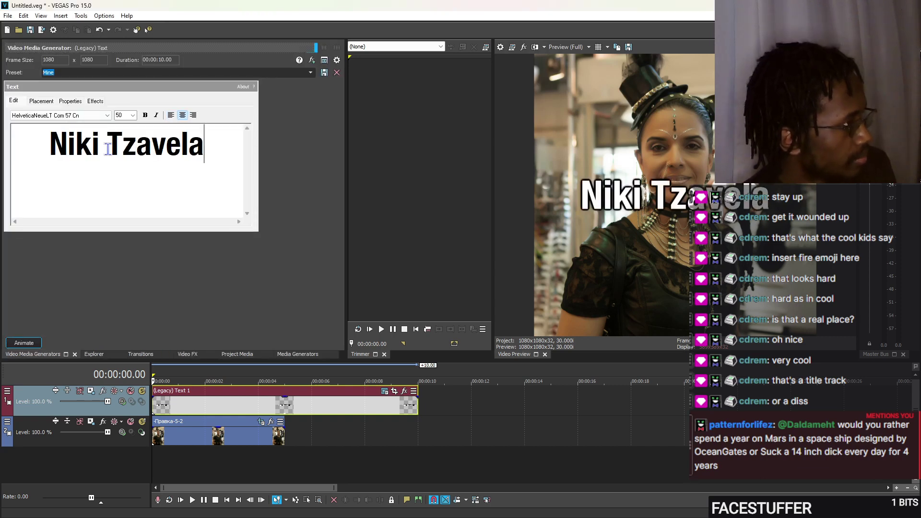
Try several fonts on the name title, choose Year supply of fairy cakes, and set the size to 35
click(51, 115)
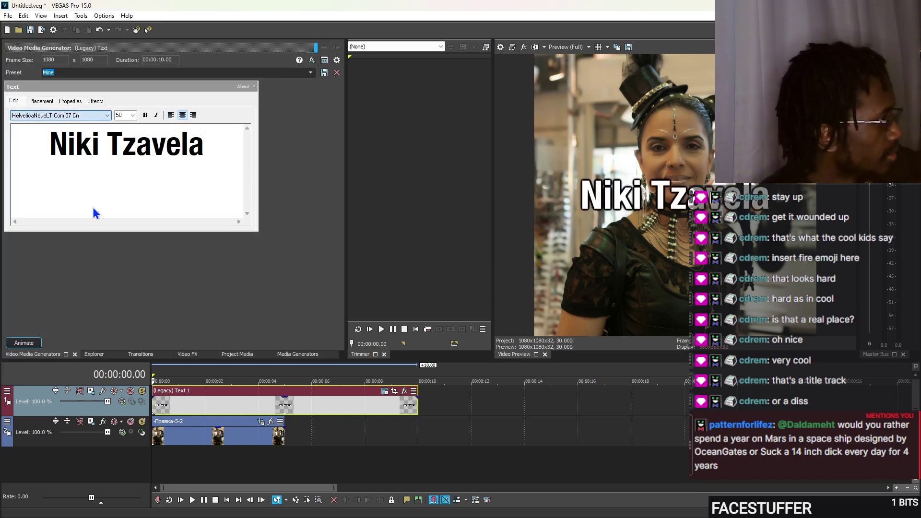
click(51, 201)
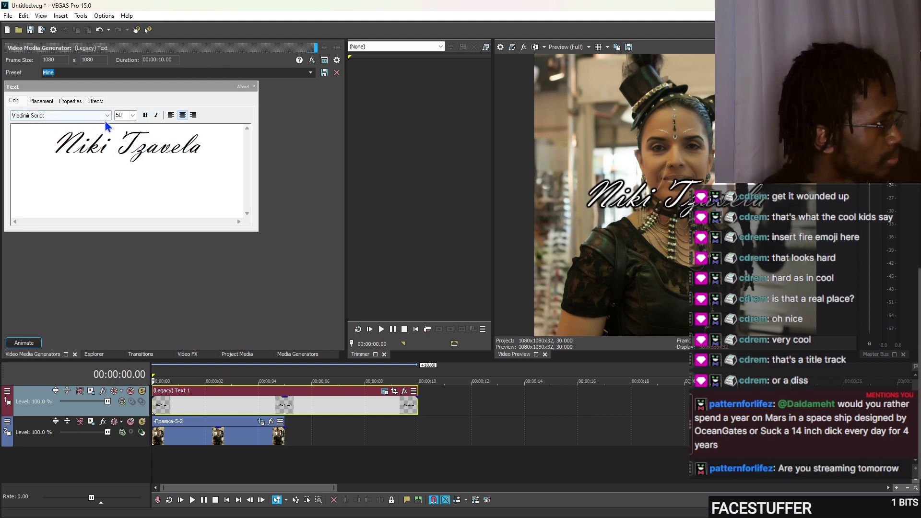
click(70, 237)
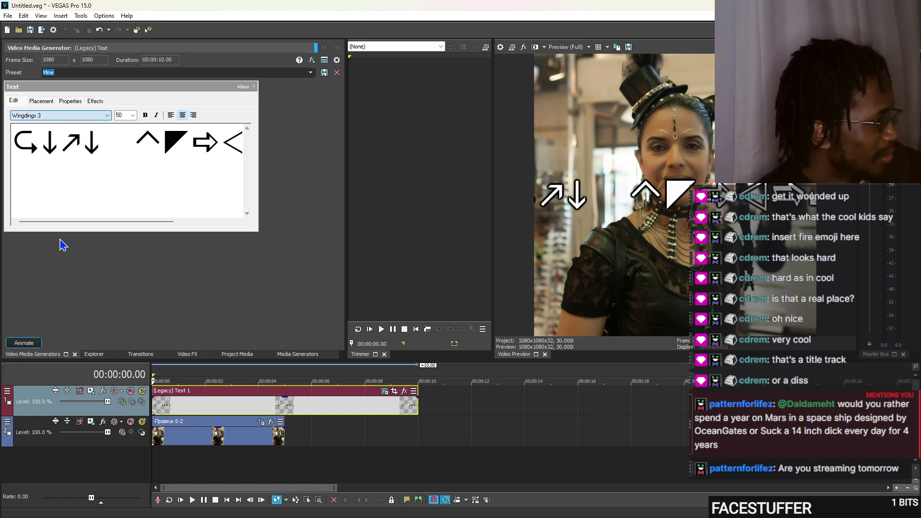
click(57, 260)
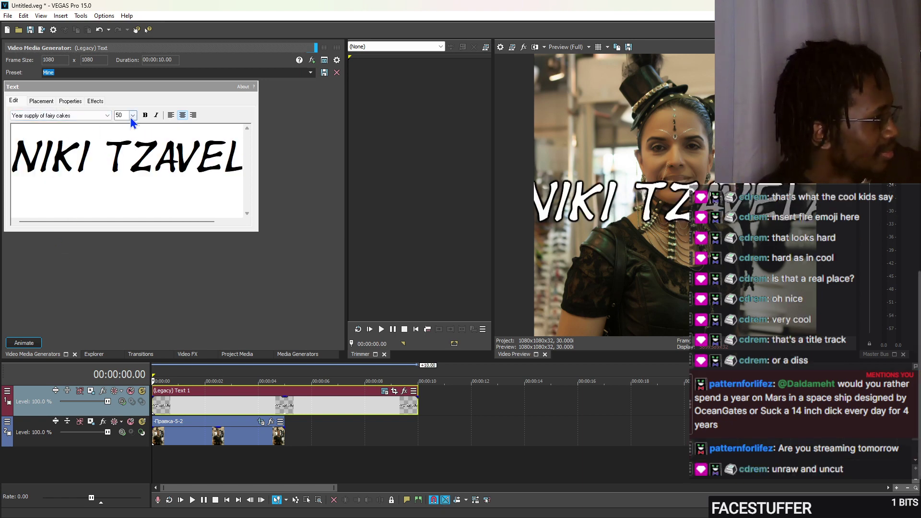
key(Tab)
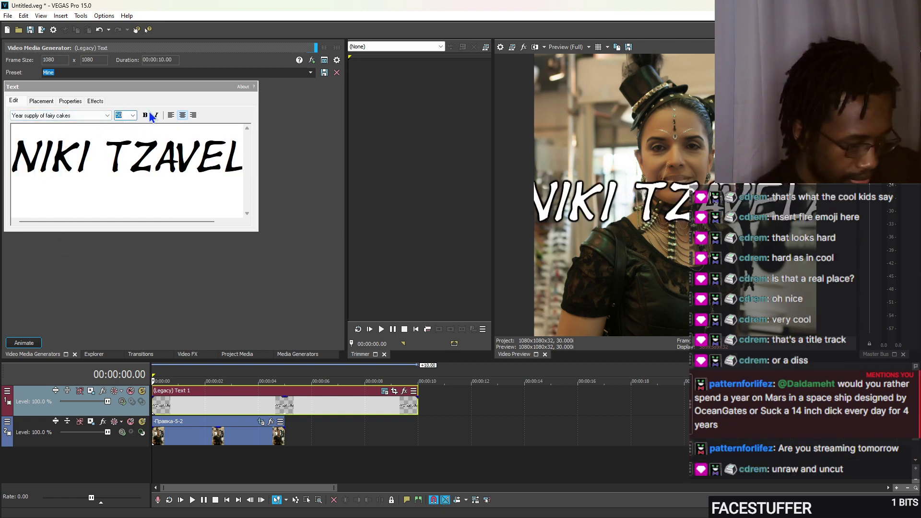
text(35)
key(Return)
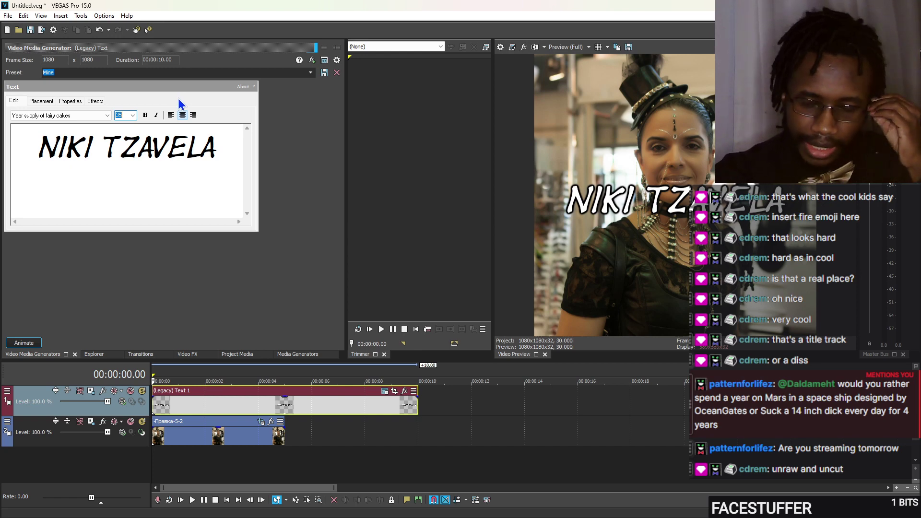
click(167, 151)
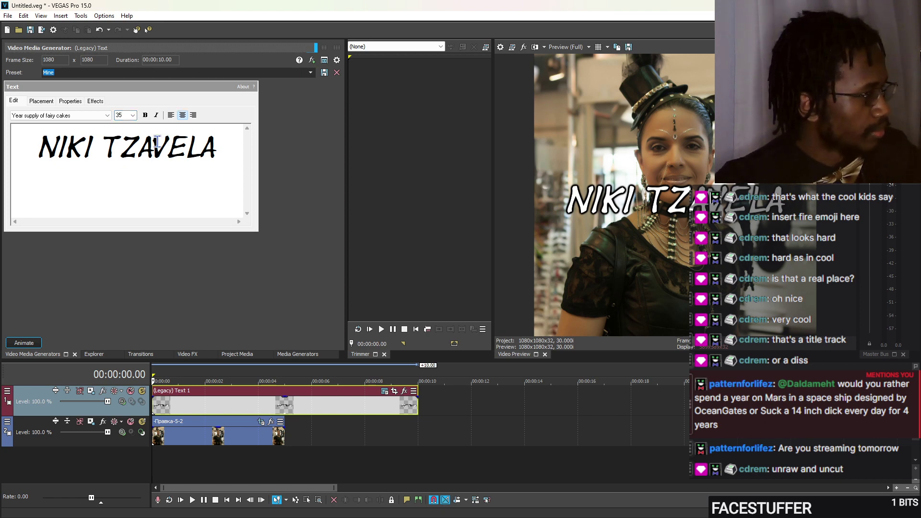
Give the name title a bright green outline and a purple text color of about R 115, G 0, B 134
click(95, 101)
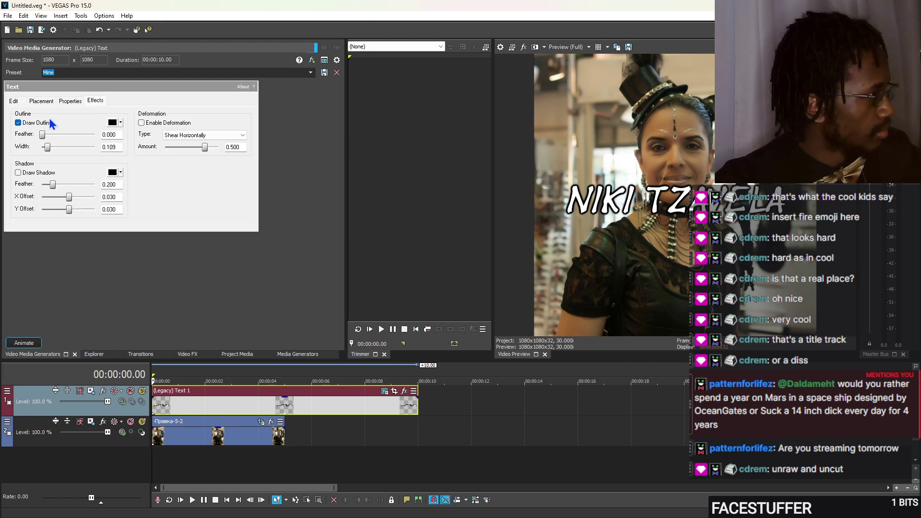
click(42, 123)
click(41, 123)
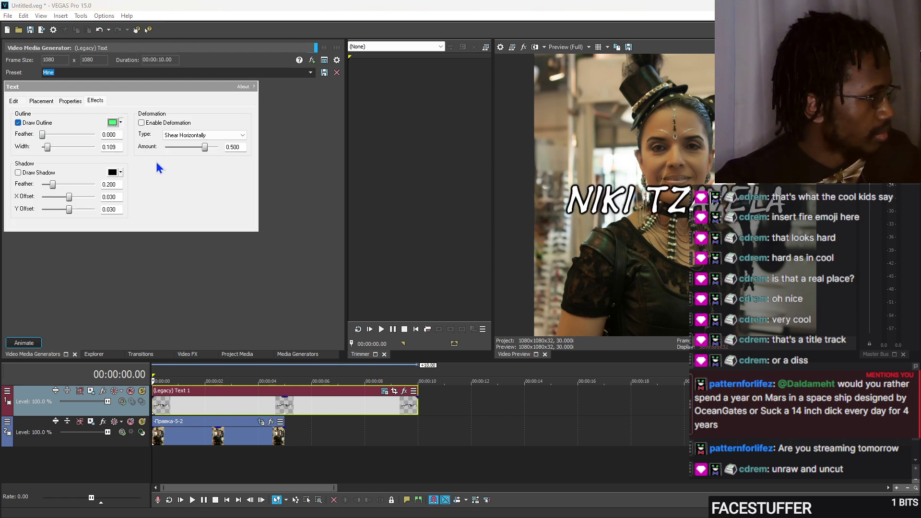
click(50, 102)
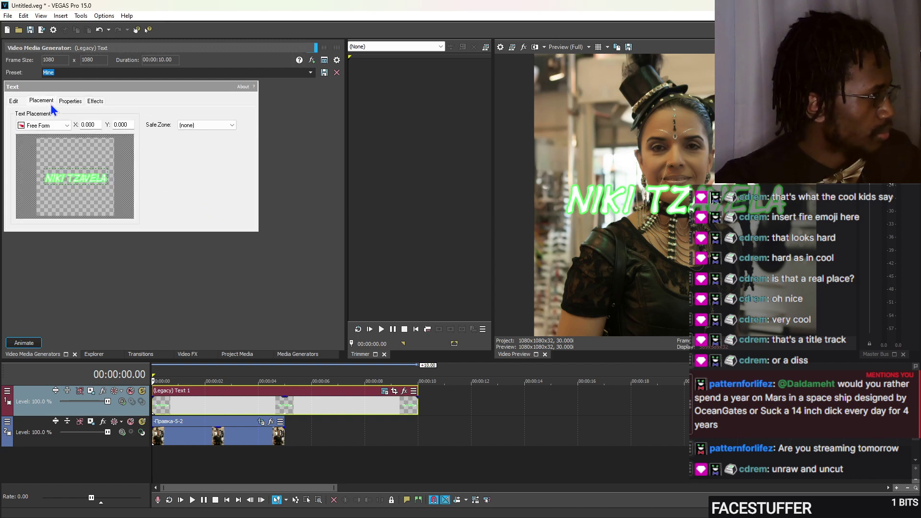
click(71, 101)
click(108, 162)
mouse_move(108, 162)
mouse_down()
mouse_move(95, 161)
mouse_move(103, 158)
mouse_up()
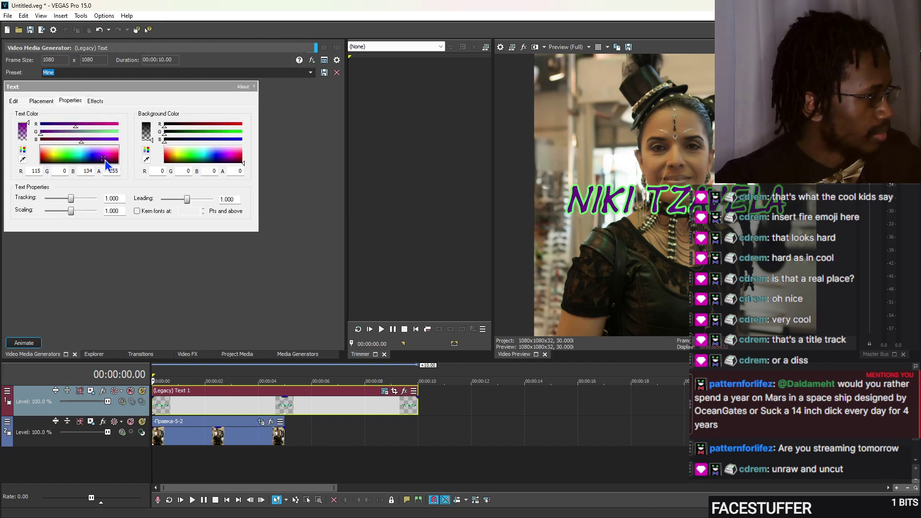
Set the name title's font size to 27 and place it in the frame's upper-left corner at about X -0.369, Y -0.879
click(36, 101)
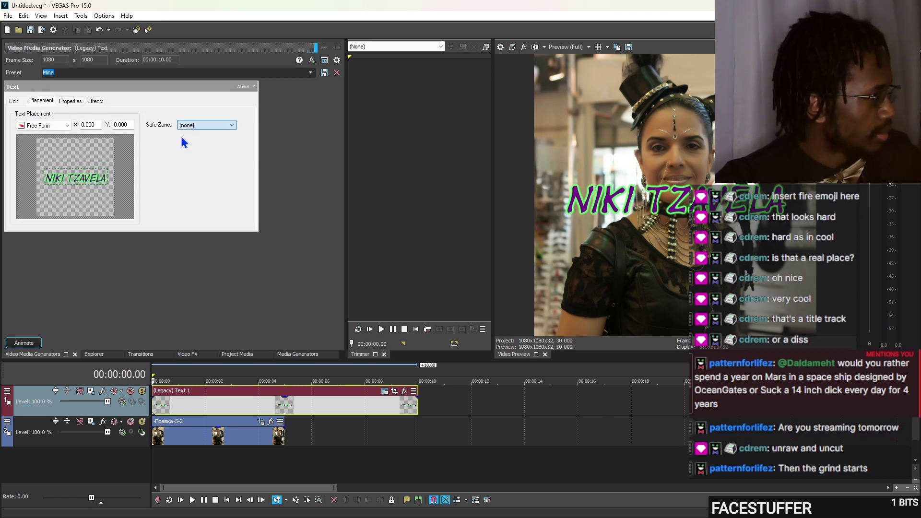
drag(84, 173, 76, 140)
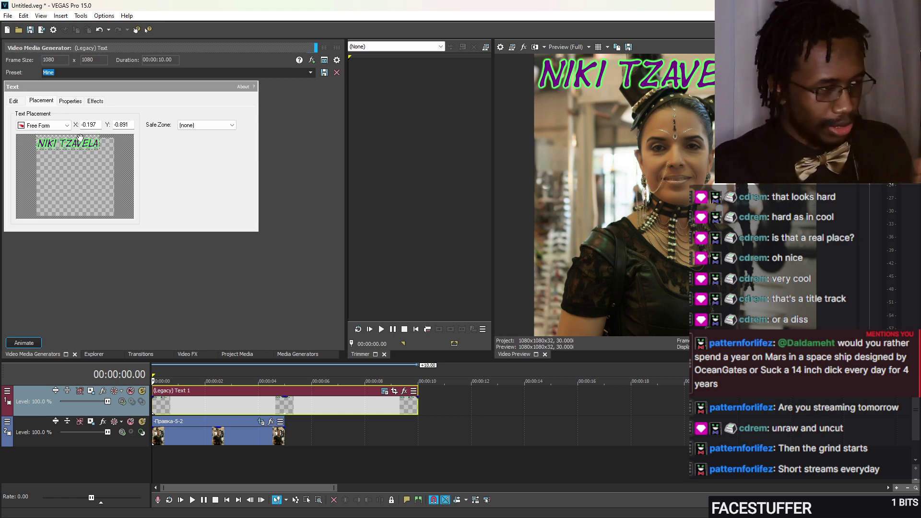
click(13, 100)
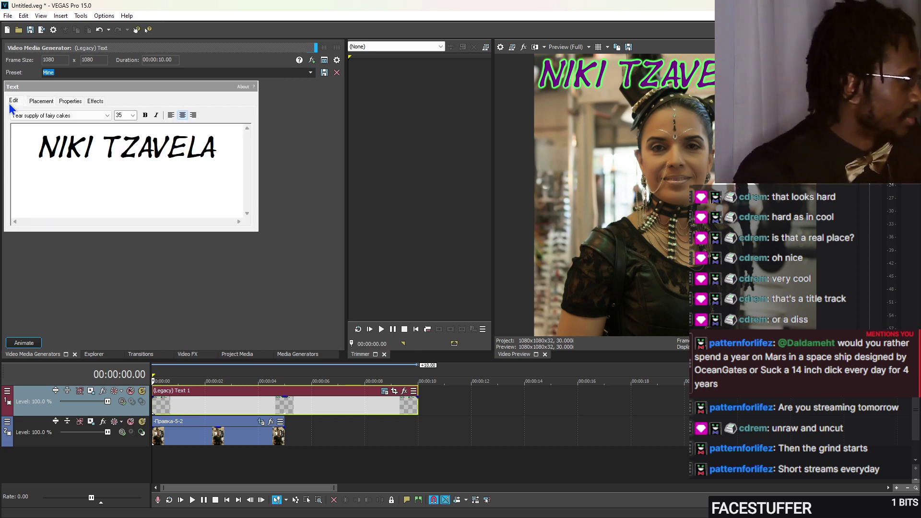
double_click(120, 115)
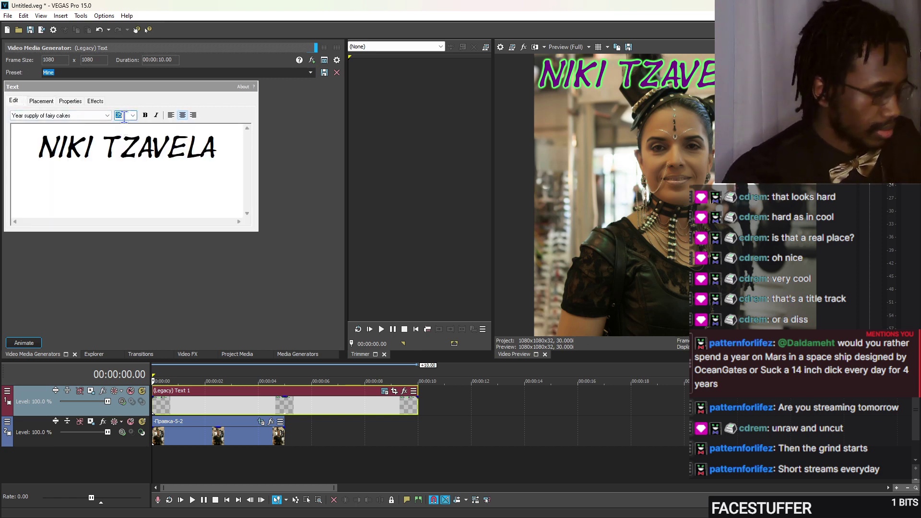
text(27)
key(Return)
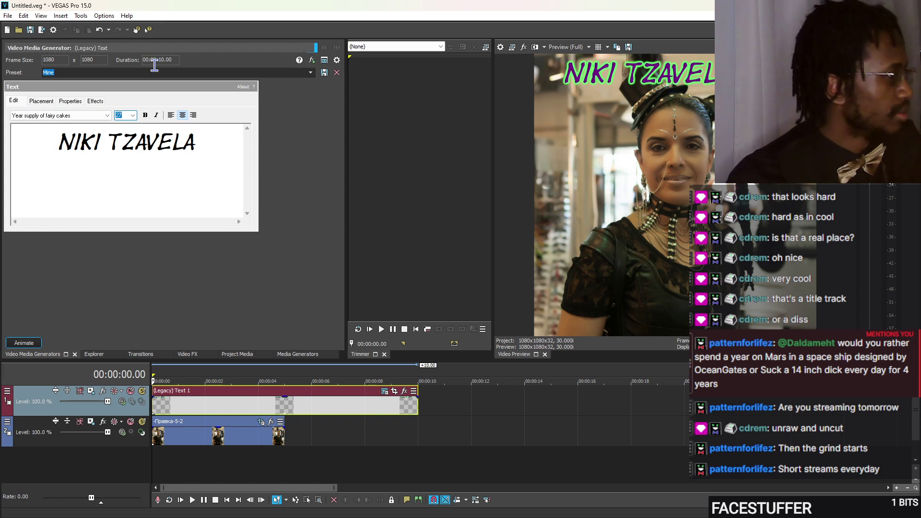
click(53, 101)
drag(67, 142, 62, 144)
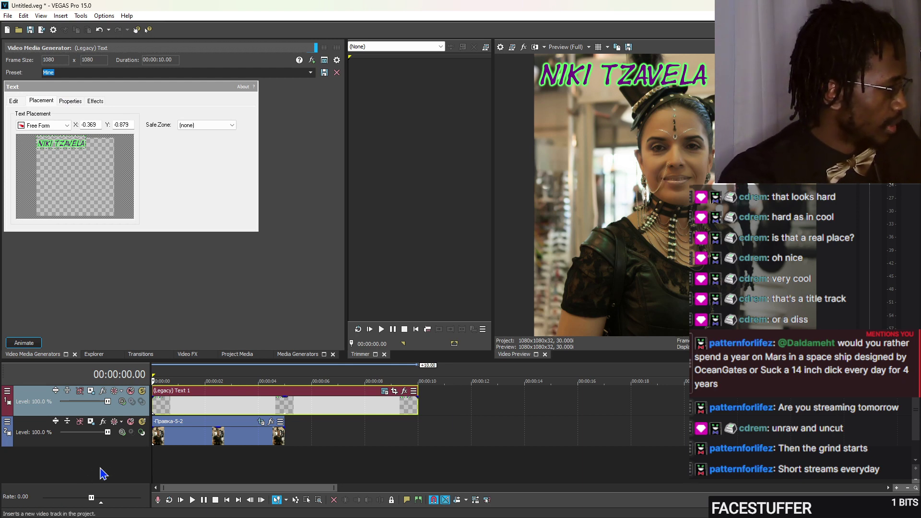
Add another video track on top and place a (Legacy) Text event with the Mine preset reading "You wanna talk to me?"
key(ctrl+shift+q)
click(42, 512)
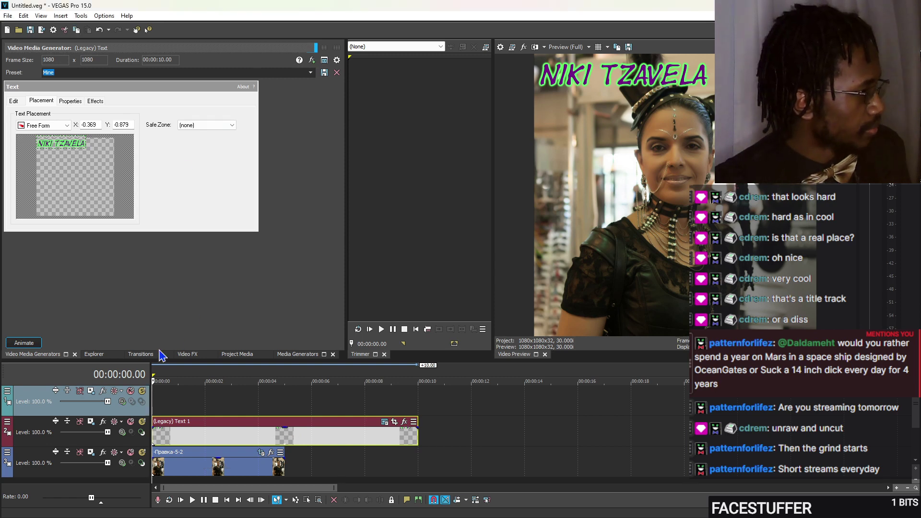
click(287, 355)
drag(107, 232, 156, 404)
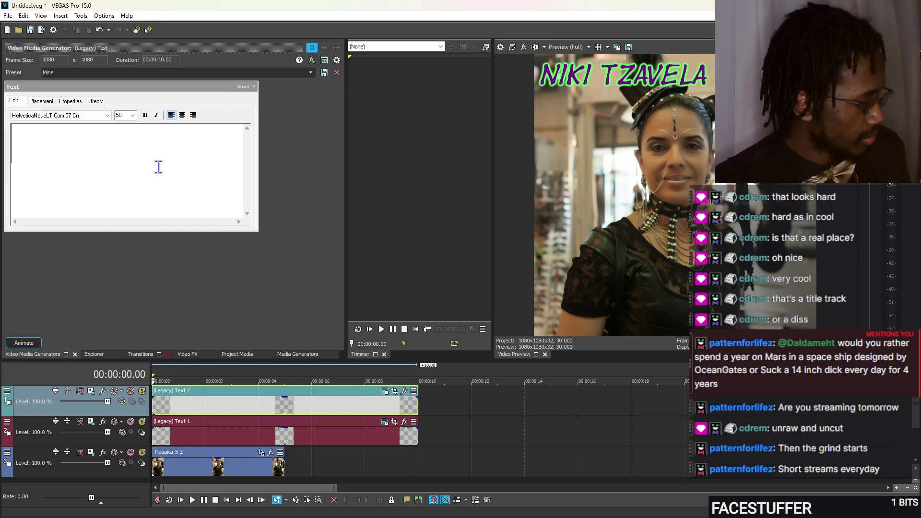
text(you wanna talk to me?)
Set the font size of the "You wanna talk to me?" text to 26 after trying 22
double_click(123, 116)
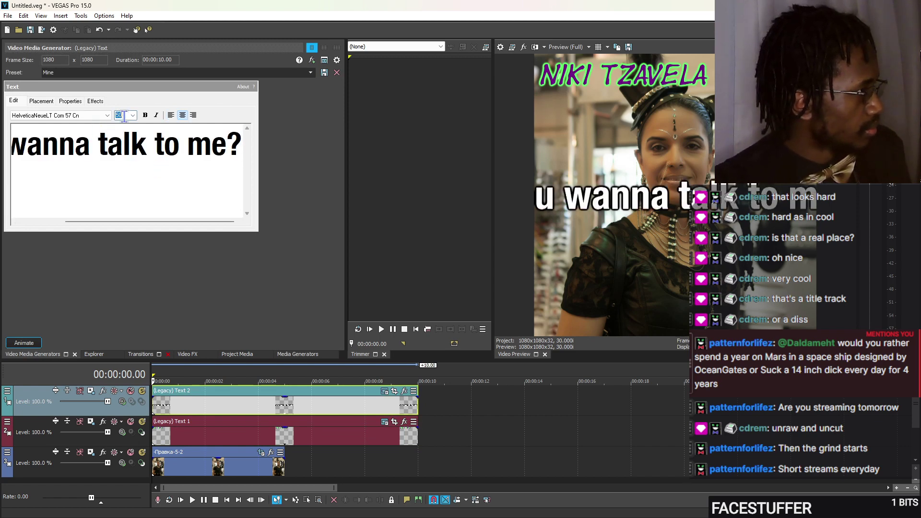
text(2)
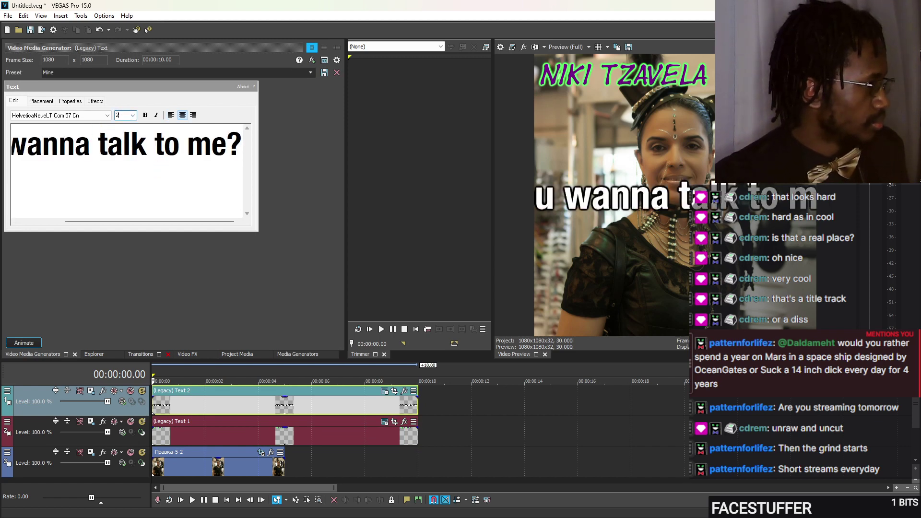
text(2)
key(Return)
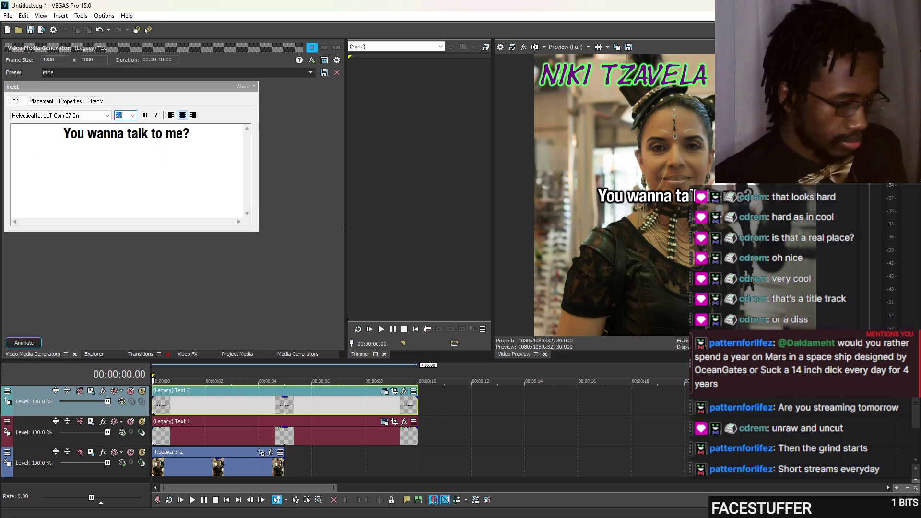
text(2)
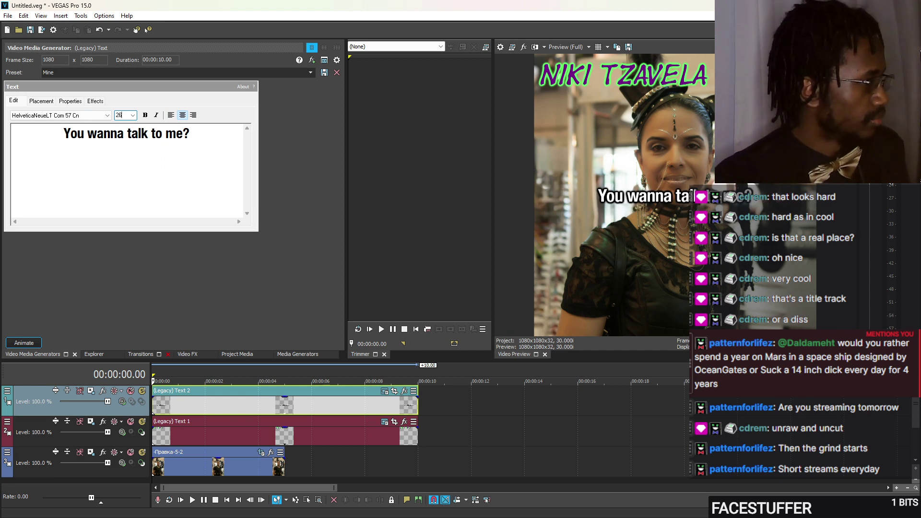
text(6)
key(Return)
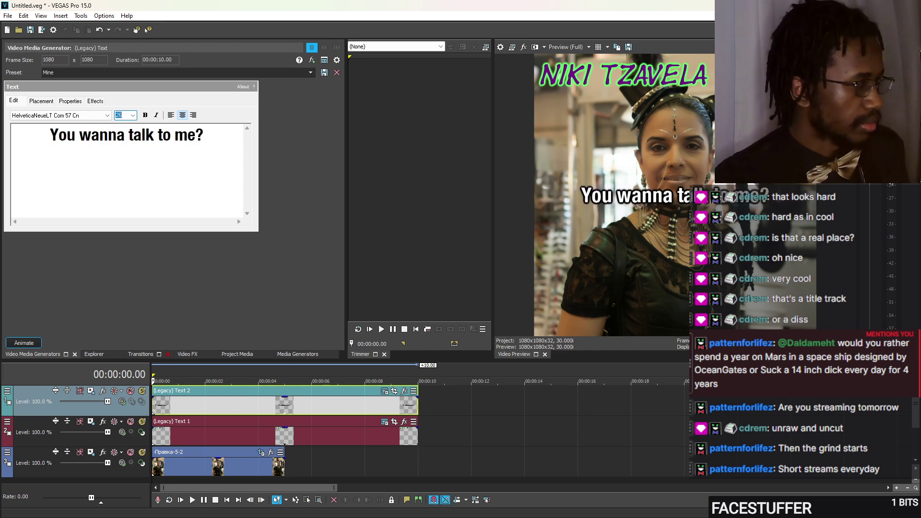
Give the "You wanna talk to me?" text the same bright green outline color as the name title
click(48, 102)
click(64, 100)
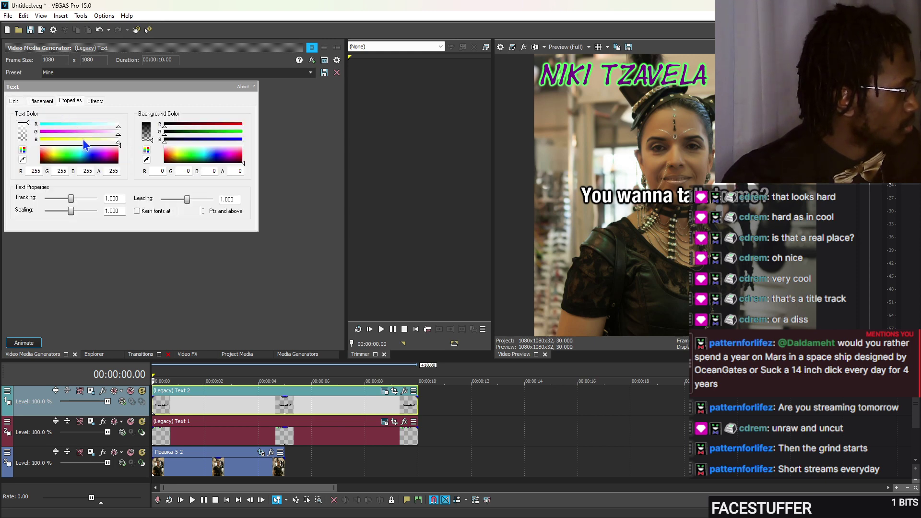
click(95, 101)
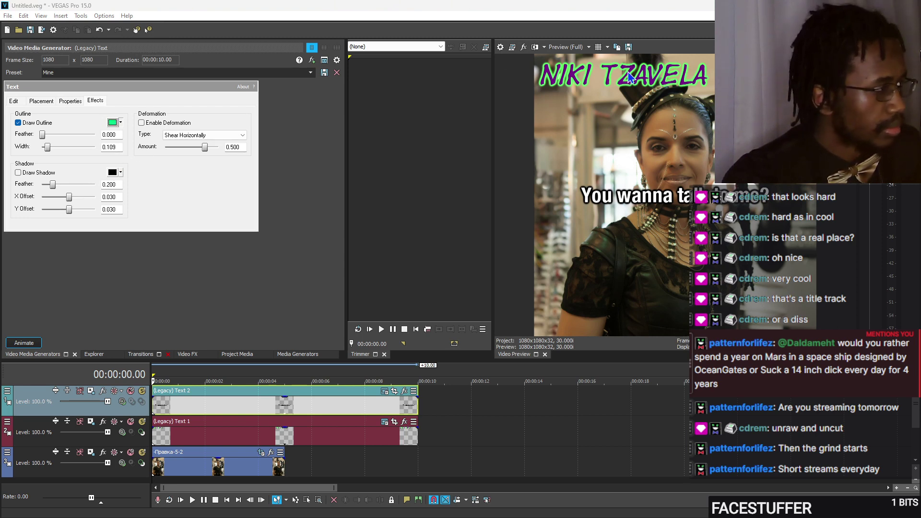
Set the "You wanna talk to me?" text color to the purple sampled from the name title
click(62, 102)
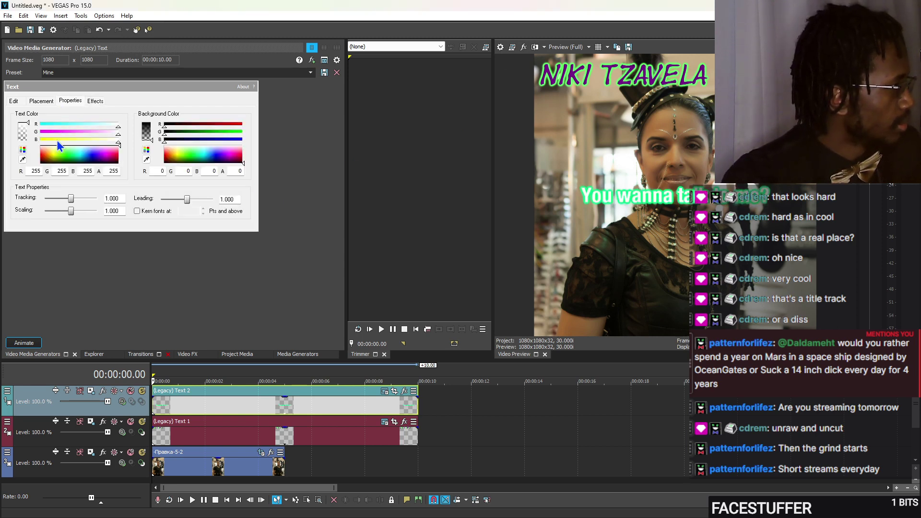
click(22, 159)
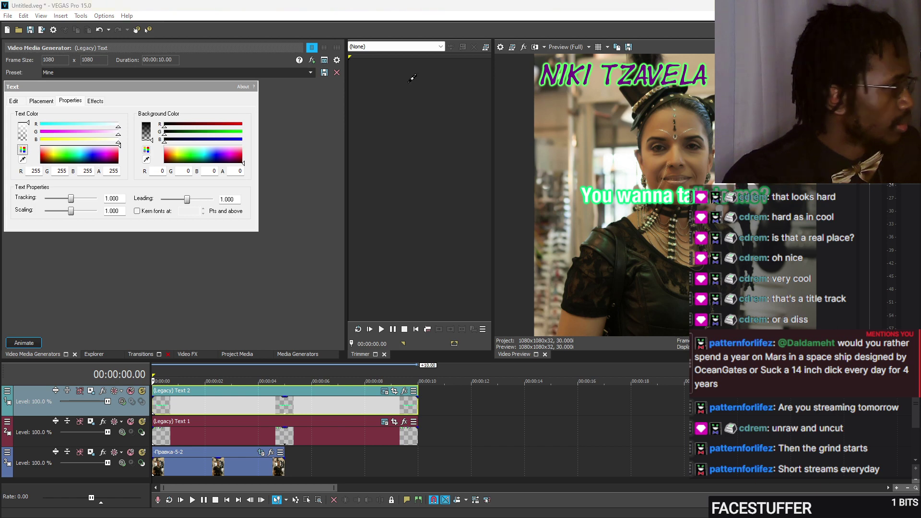
click(575, 71)
Check the name title's font and apply the same Year supply of fairy cakes font to the "You wanna talk to me?" text
click(83, 102)
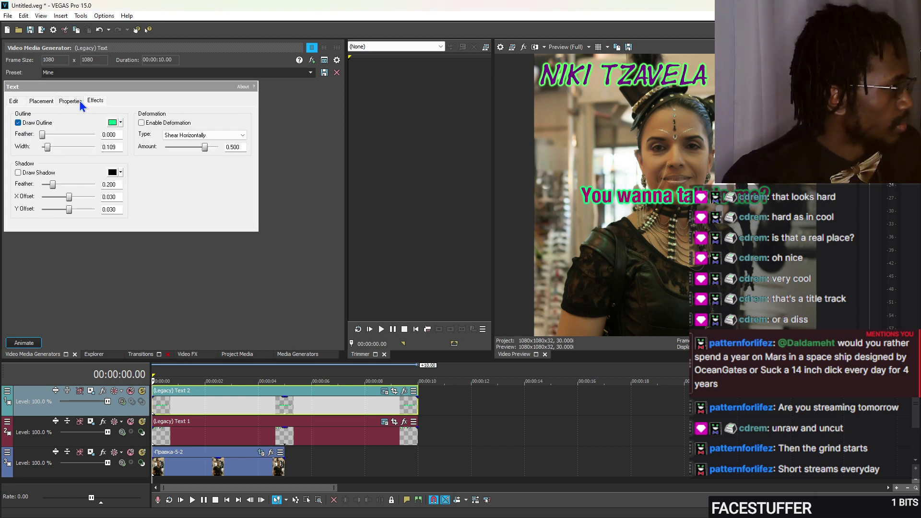
click(41, 102)
click(18, 101)
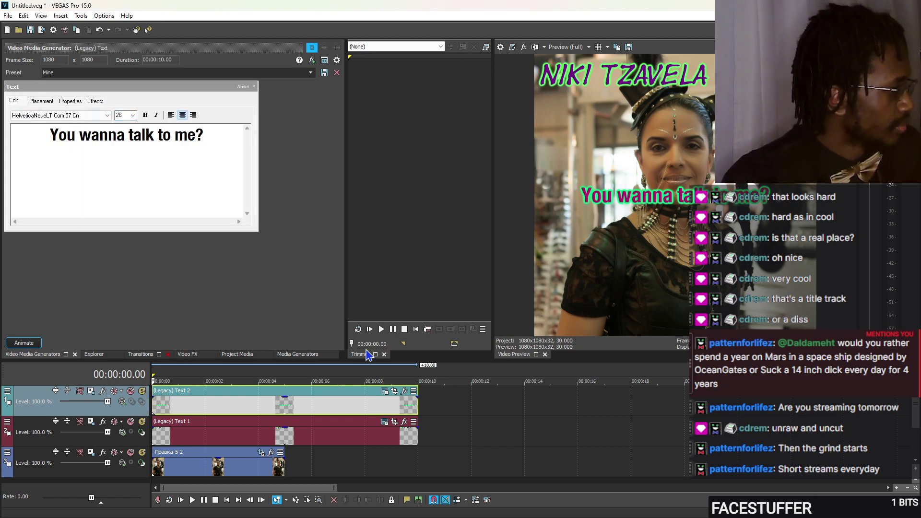
click(386, 423)
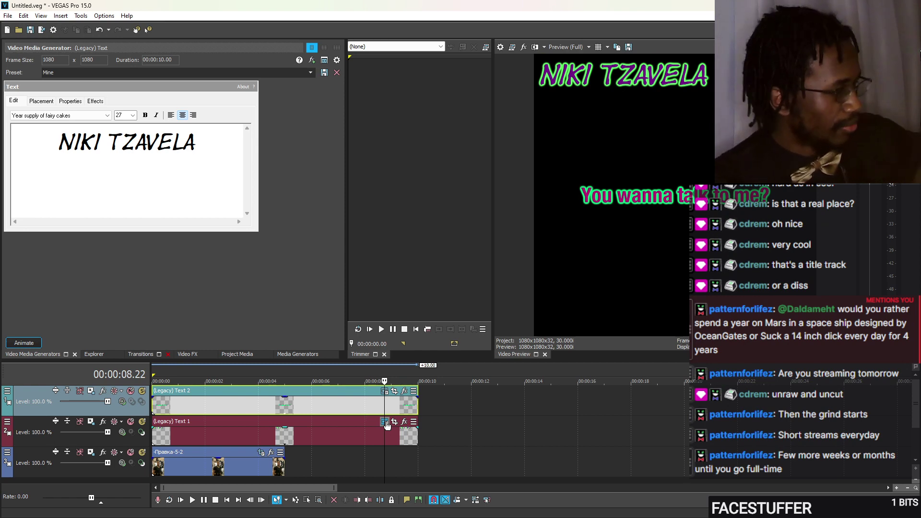
click(384, 392)
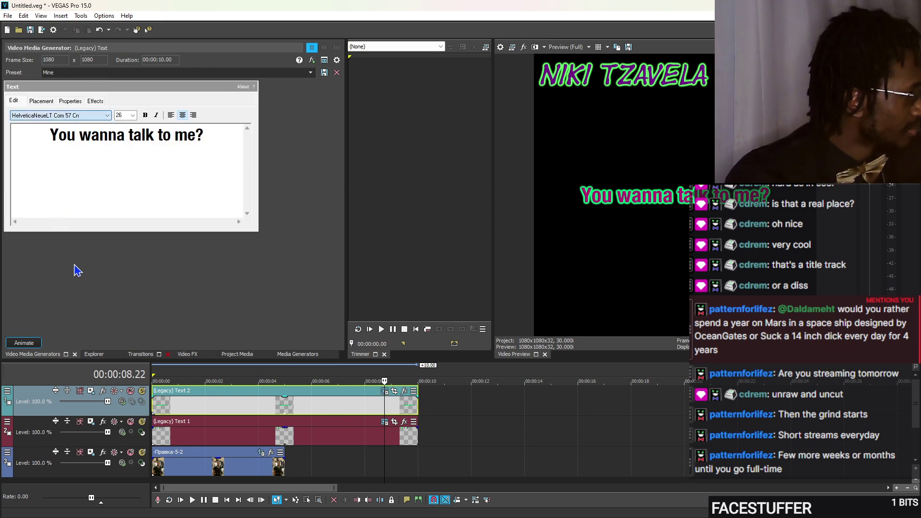
key(y)
click(155, 405)
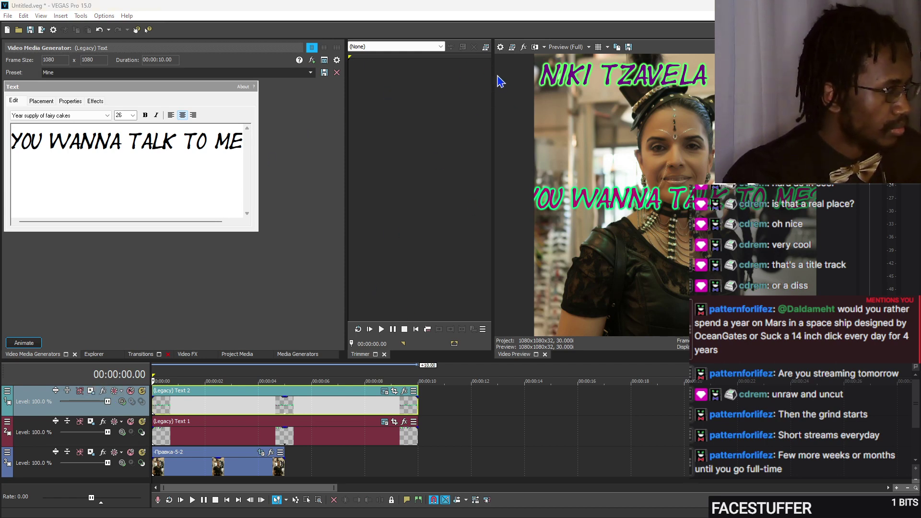
Set the "You wanna talk to me?" text to size 22 and move it to the frame's bottom edge at about X 0.049, Y 0.866
click(495, 81)
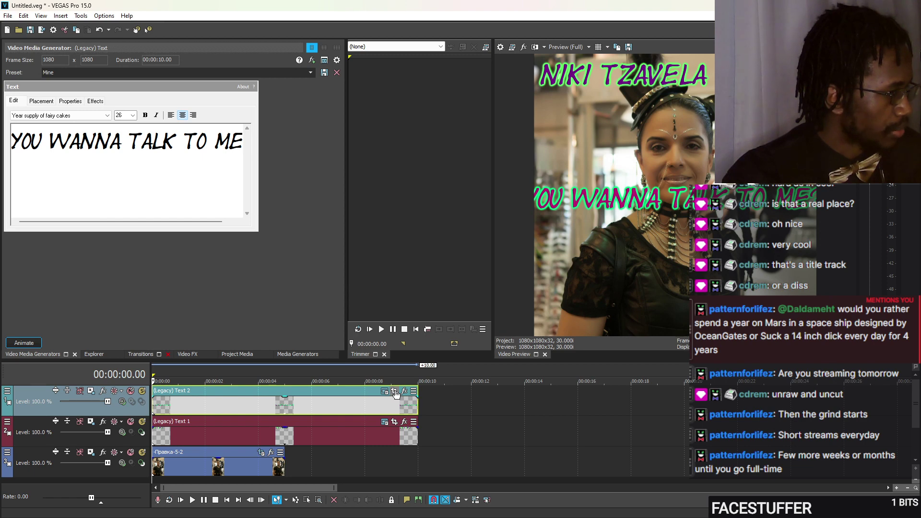
click(385, 391)
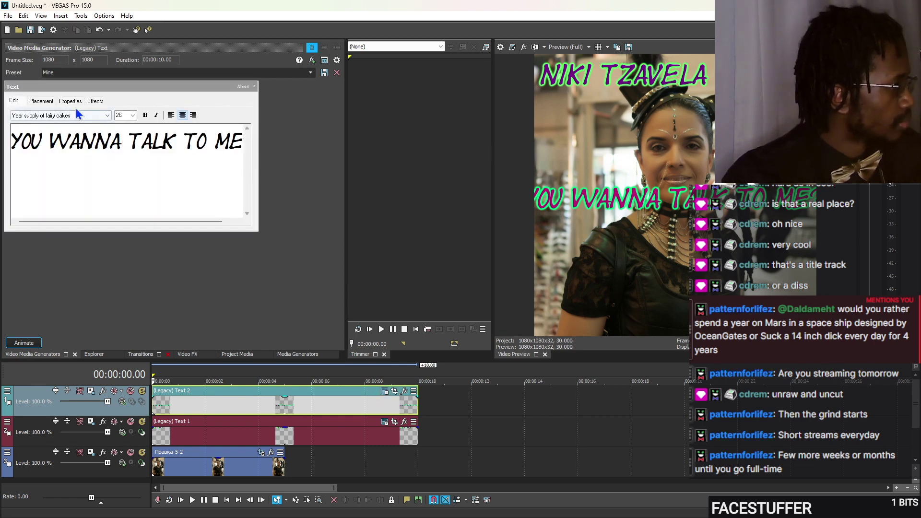
click(123, 117)
text(2)
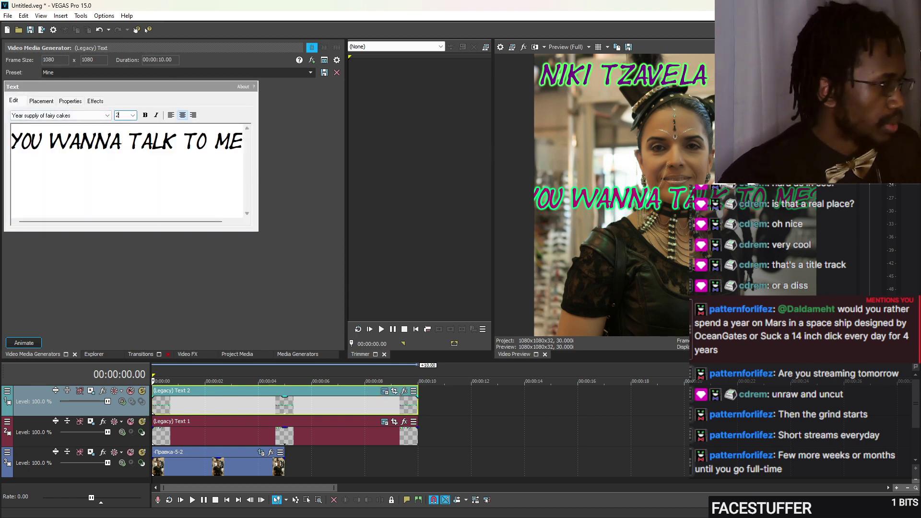
key(Return)
click(41, 101)
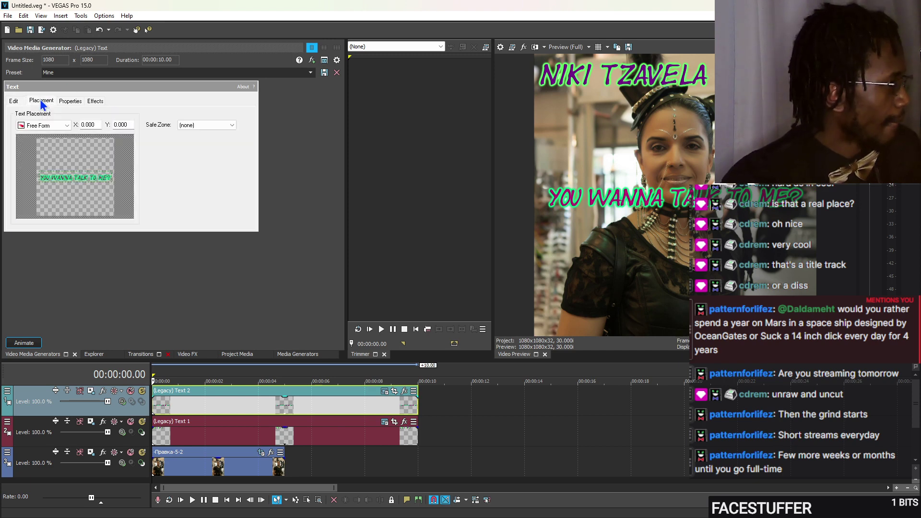
drag(74, 173, 76, 209)
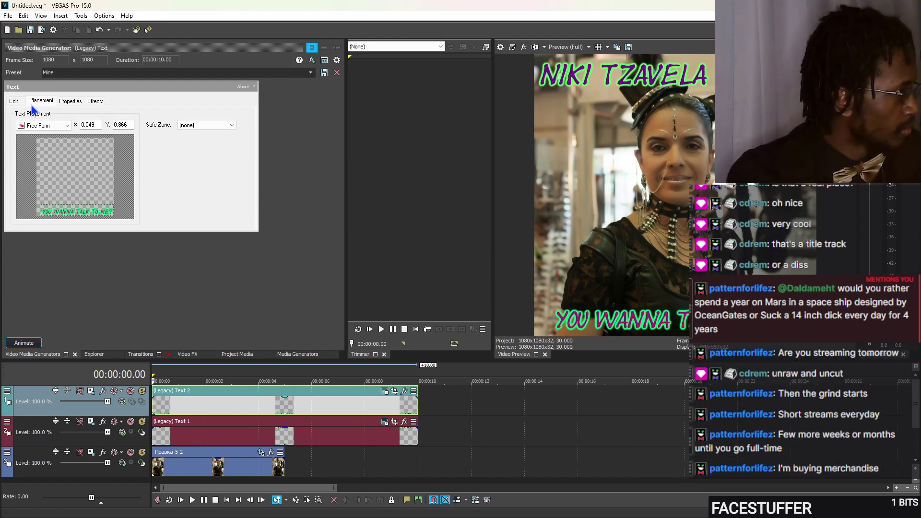
Set the "You wanna talk to me?" text to size 20 and place it in the frame's lower-right corner at about X 0.166, Y 0.866
click(14, 101)
double_click(120, 114)
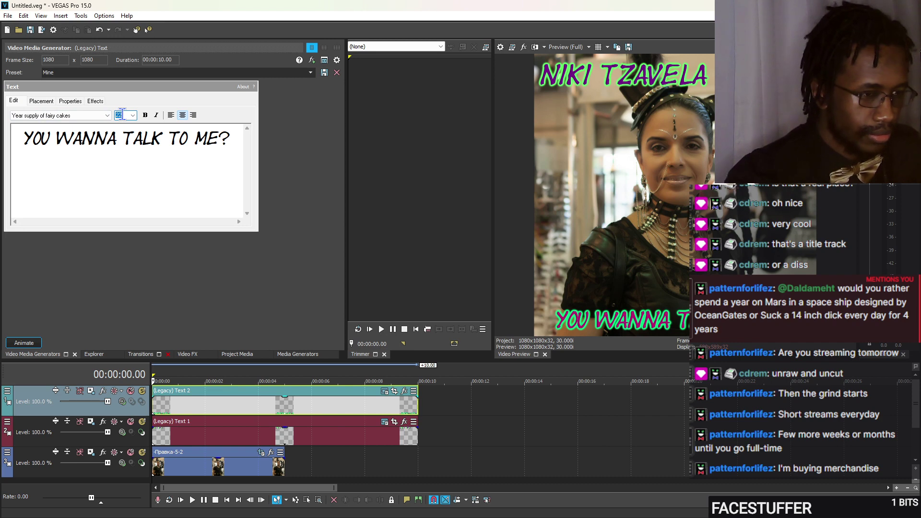
text(20)
key(Return)
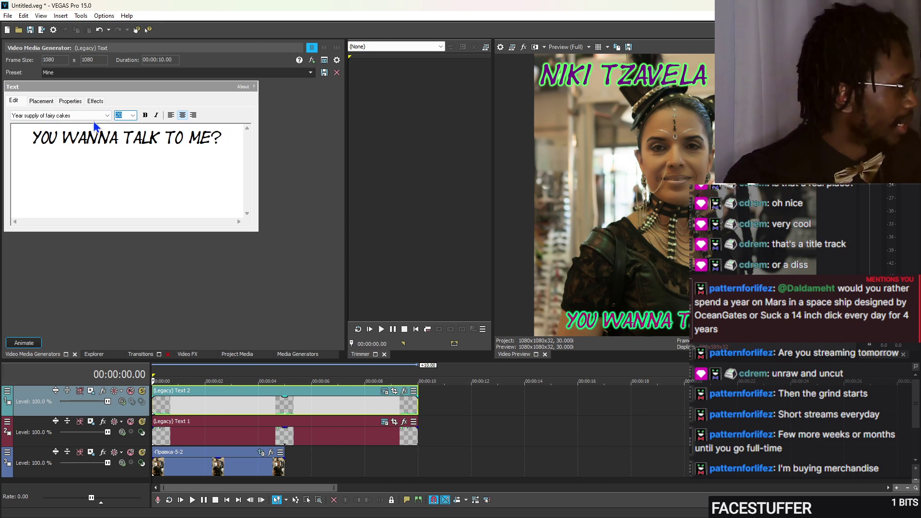
click(46, 100)
drag(71, 213, 78, 213)
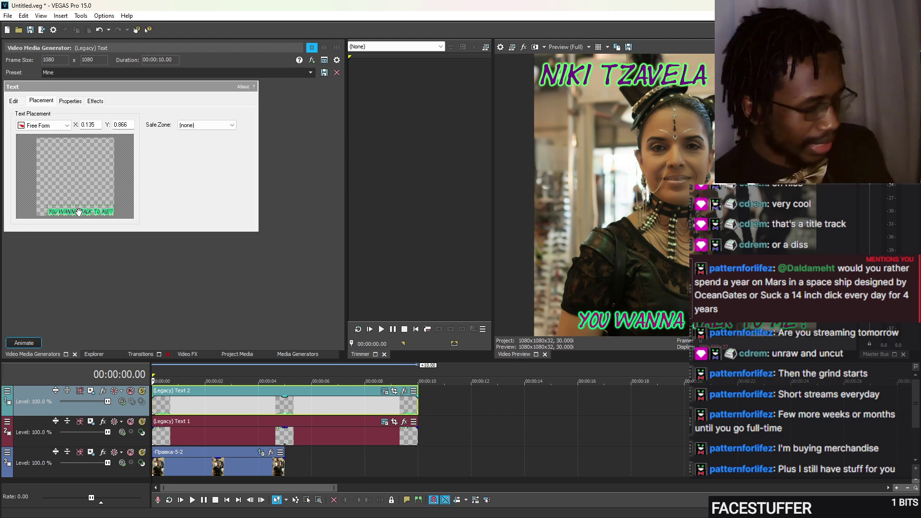
drag(79, 213, 78, 212)
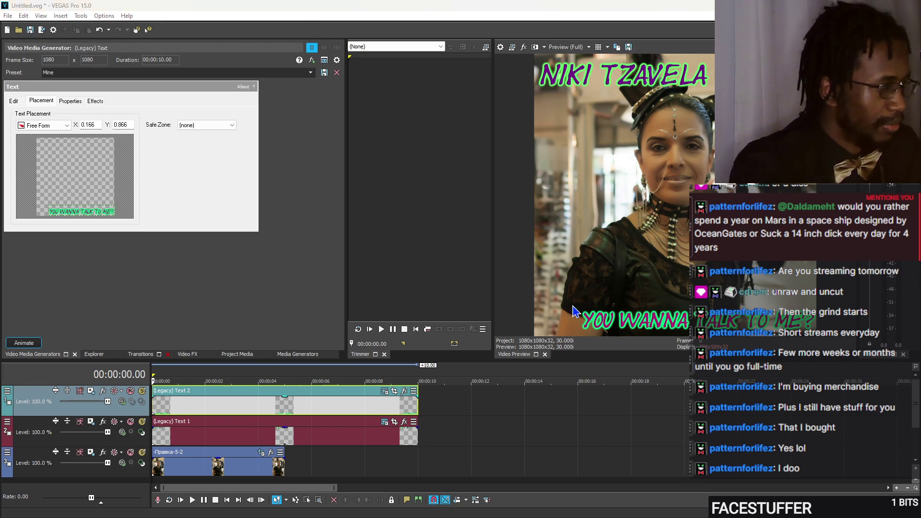
Save a snapshot of the finished cover preview as Image1.png and switch to another window
click(573, 307)
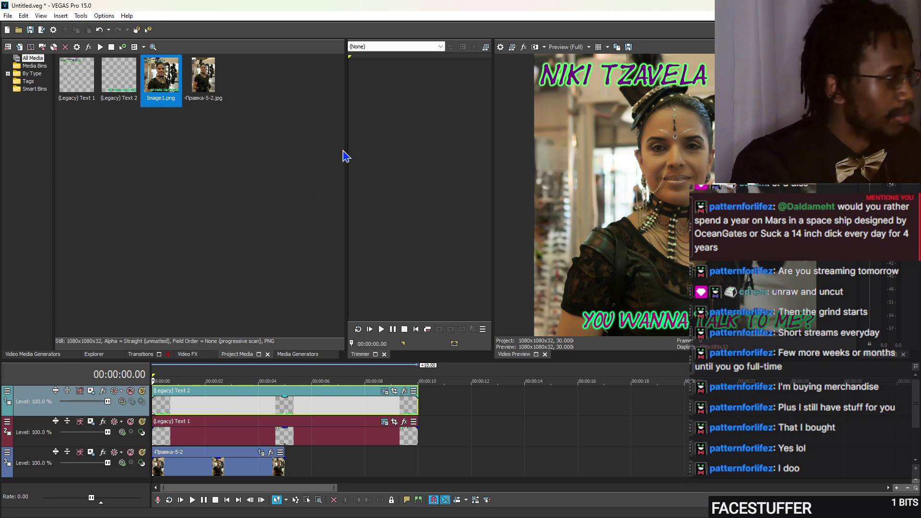
key(alt+Tab)
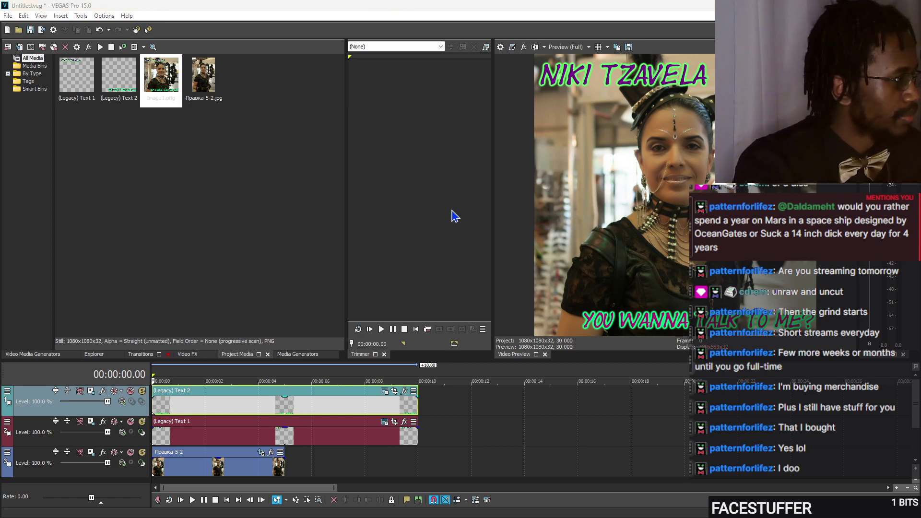